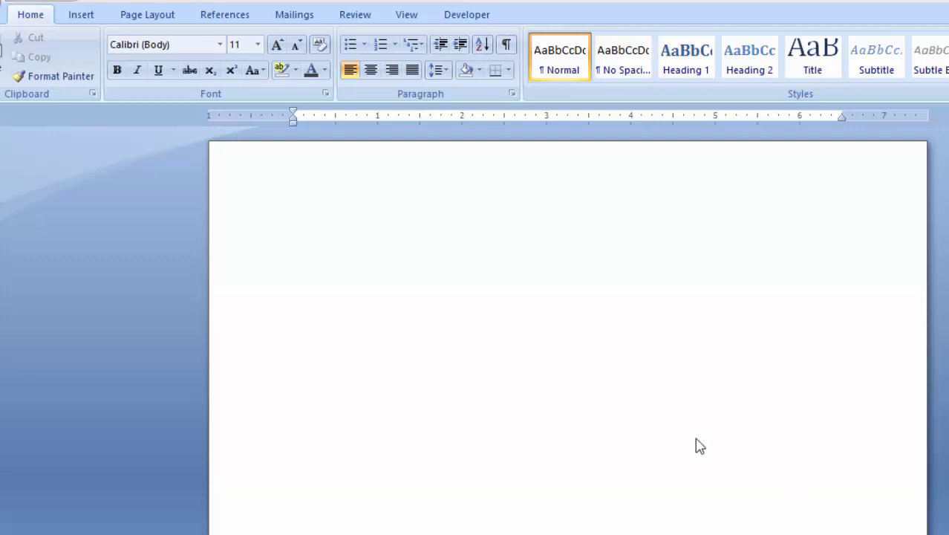
Step: Type 'DIT Solution Pvt.Ltd' with 'Bagbazar,Kathmandu' on the line below it
{"action": "left_click", "coordinate": [562, 300]}
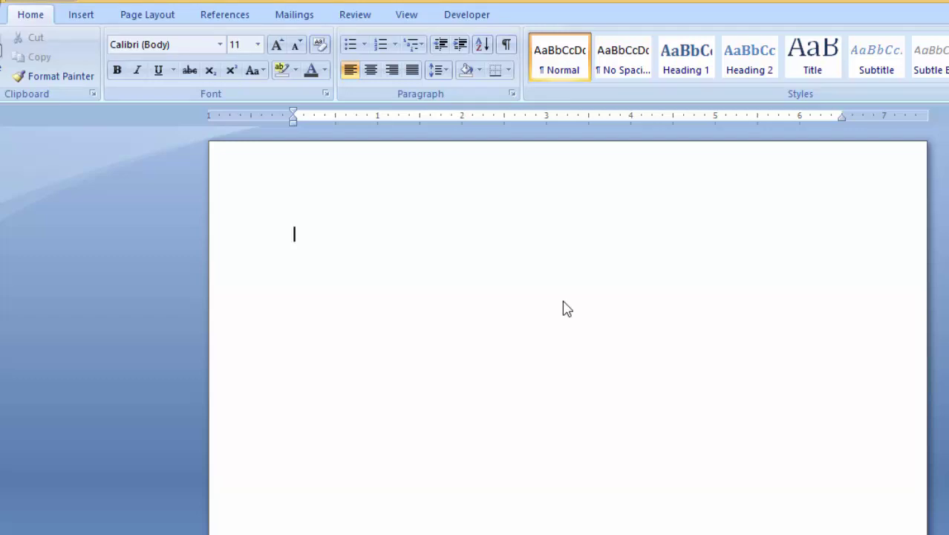
{"action": "type", "text": "DIT"}
{"action": "type", "text": "Solution"}
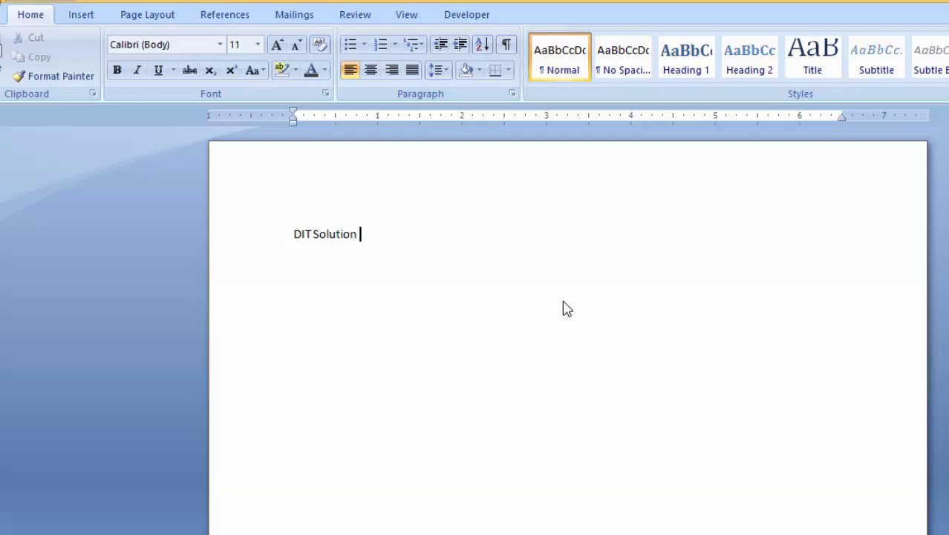
{"action": "key", "text": "BackSpace"}
{"action": "type", "text": "Ptv"}
{"action": "key", "text": "BackSpace"}
{"action": "key", "text": "BackSpace"}
{"action": "type", "text": "vt.Ltd"}
{"action": "key", "text": "Return"}
{"action": "type", "text": "Bagba"}
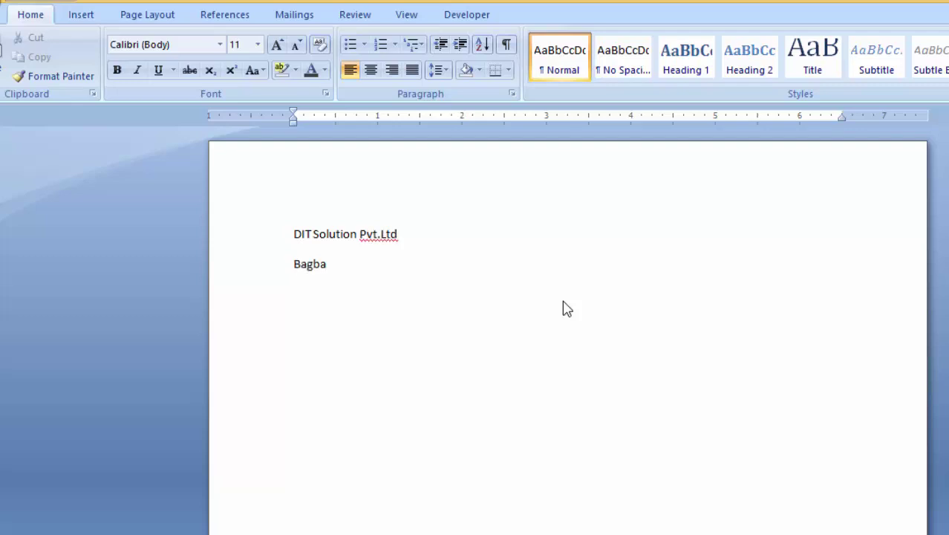
{"action": "type", "text": "zar,Kathm"}
{"action": "type", "text": "andu"}
Step: Add an empty line below the address and return to the company name line
{"action": "key", "text": "Return"}
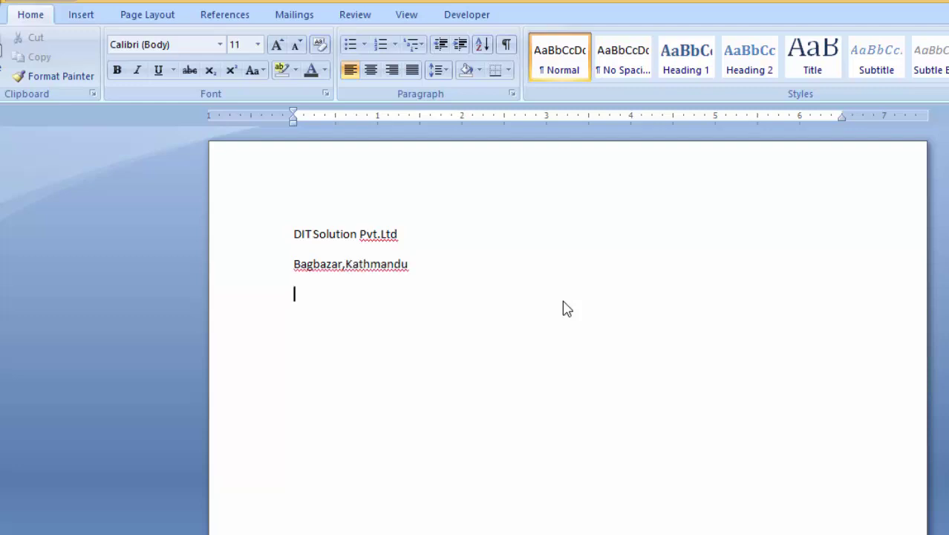
{"action": "key", "text": "Up"}
{"action": "key", "text": "Up"}
{"action": "key", "text": "Down"}
{"action": "key", "text": "Down"}
{"action": "key", "text": "Up"}
{"action": "key", "text": "Up"}
{"action": "key", "text": "Down"}
{"action": "key", "text": "Up"}
{"action": "key", "text": "Down"}
{"action": "key", "text": "Down"}
{"action": "key", "text": "Up"}
{"action": "key", "text": "Up"}
Step: Center the company name and address lines
{"action": "left_click", "coordinate": [329, 230]}
{"action": "left_click", "coordinate": [422, 264]}
{"action": "left_click_drag", "start_coordinate": [421, 265], "coordinate": [299, 250]}
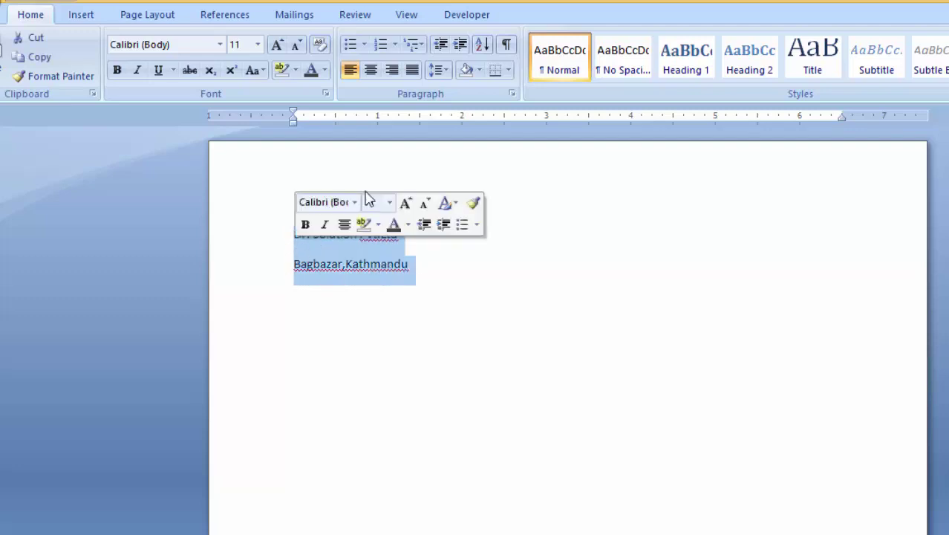
{"action": "left_click", "coordinate": [373, 74]}
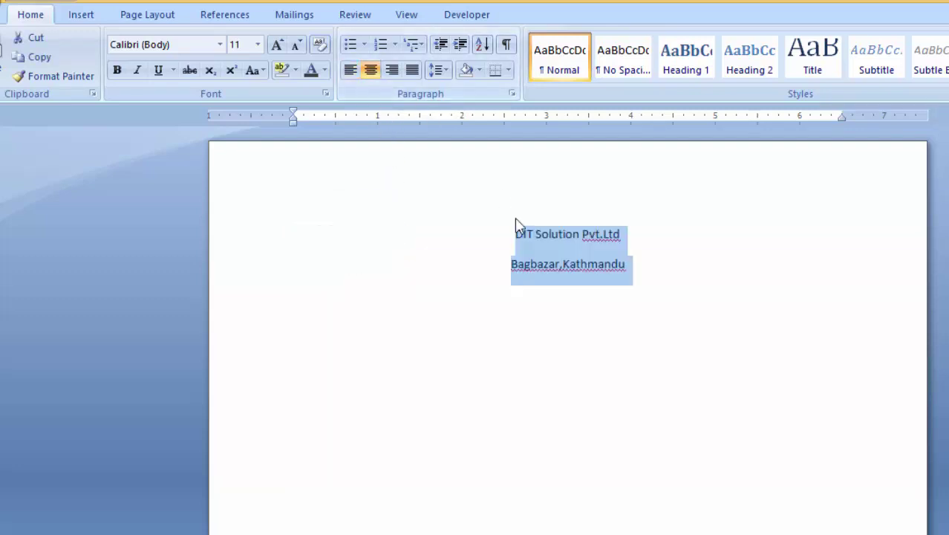
{"action": "left_click", "coordinate": [618, 243]}
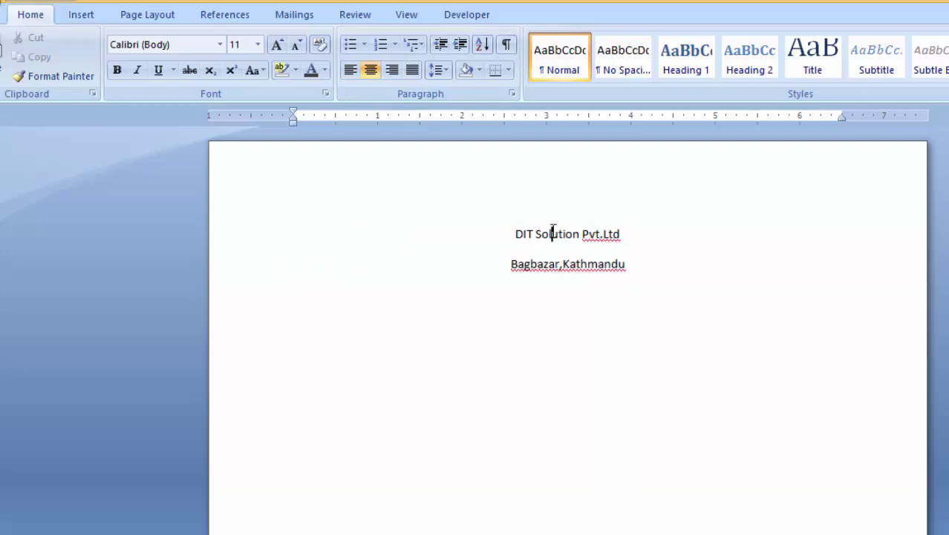
Step: Remove the space after the company name paragraph so the address sits directly below
{"action": "left_click_drag", "start_coordinate": [515, 234], "coordinate": [631, 265]}
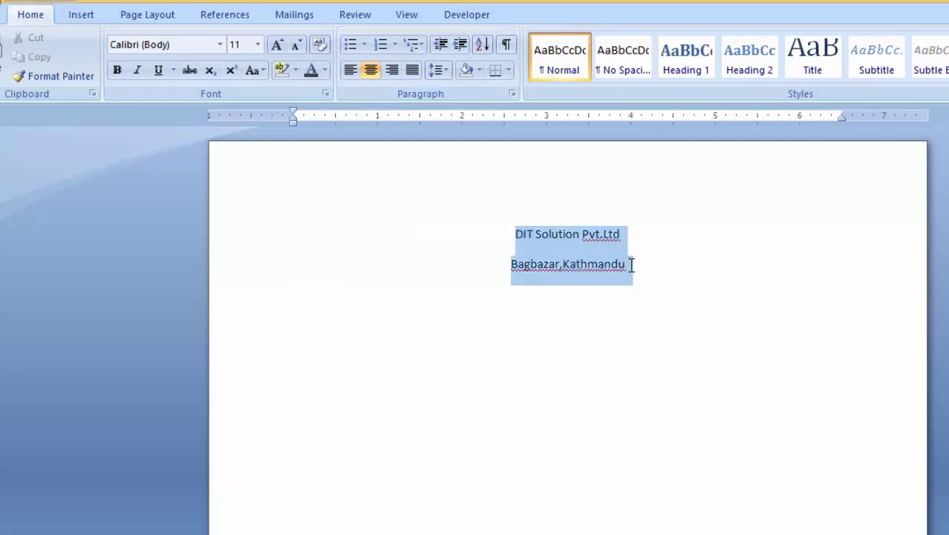
{"action": "left_click", "coordinate": [445, 74]}
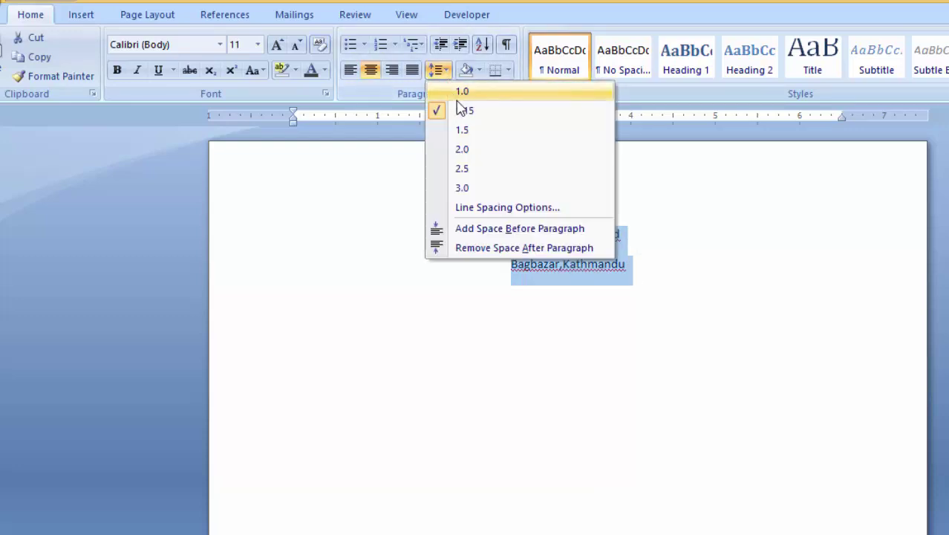
{"action": "left_click", "coordinate": [515, 248]}
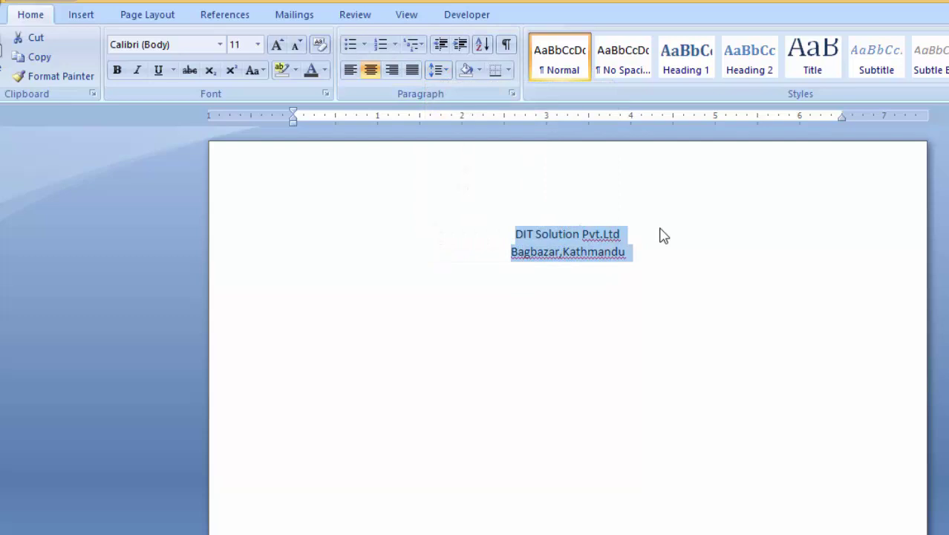
{"action": "left_click", "coordinate": [594, 235]}
{"action": "left_click_drag", "start_coordinate": [628, 234], "coordinate": [515, 234]}
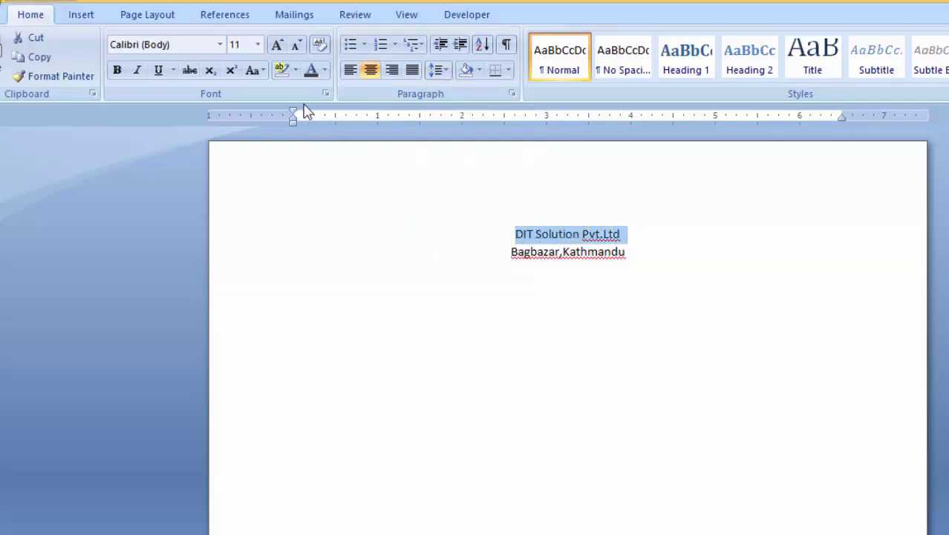
Step: Set the company name to 26 pt in the MicEdge font
{"action": "left_click", "coordinate": [257, 45]}
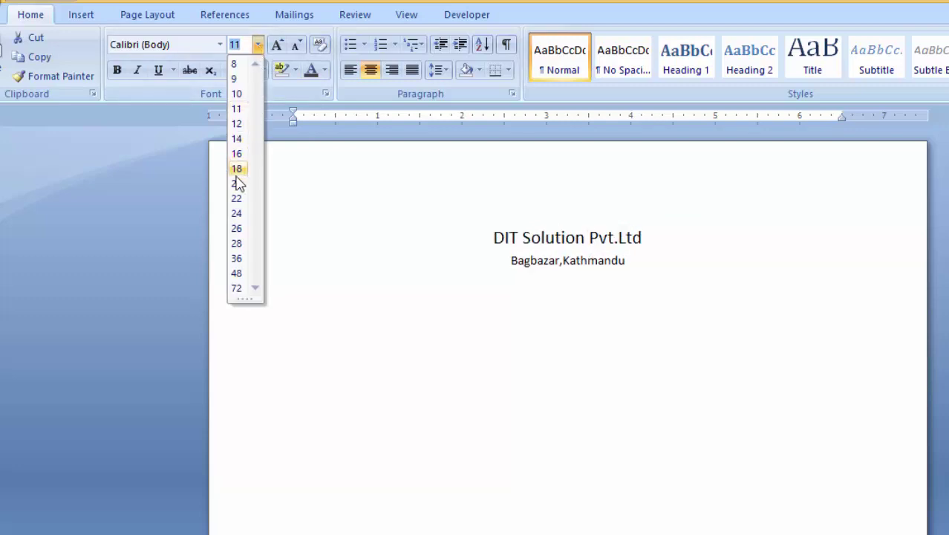
{"action": "left_click", "coordinate": [237, 228]}
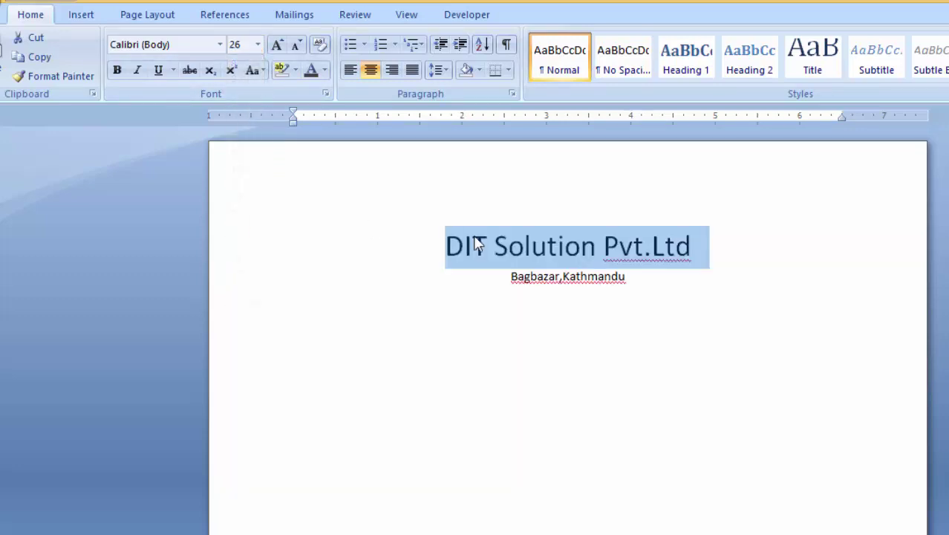
{"action": "left_click", "coordinate": [610, 291]}
{"action": "left_click", "coordinate": [640, 284]}
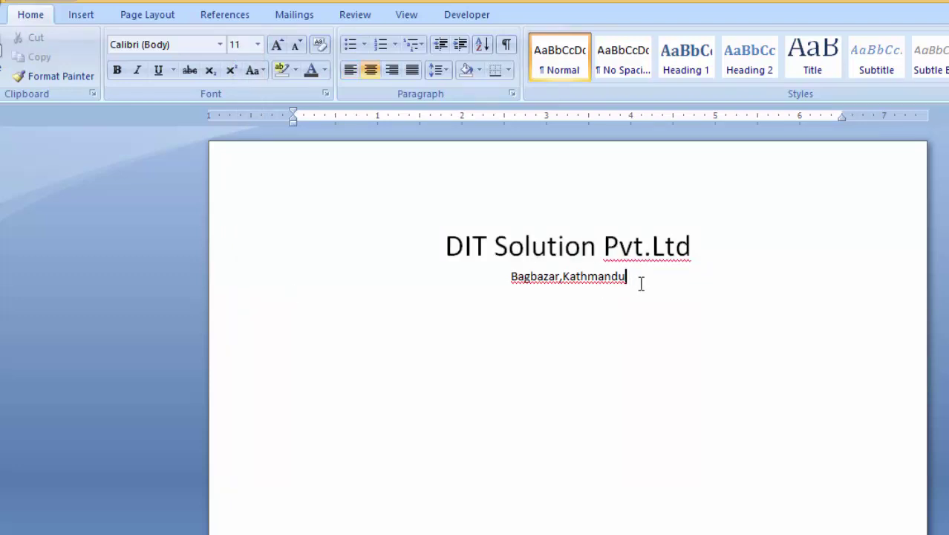
{"action": "left_click_drag", "start_coordinate": [444, 247], "coordinate": [658, 251]}
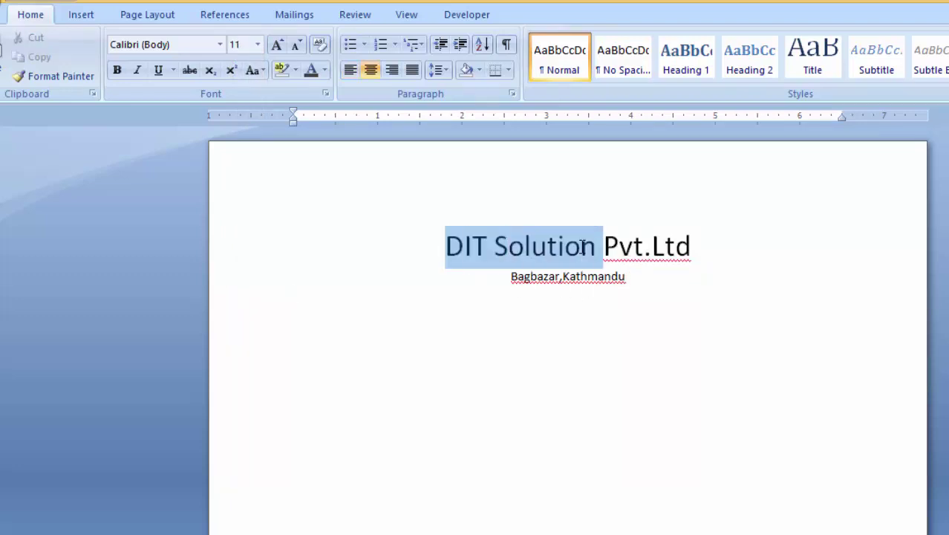
{"action": "left_click", "coordinate": [219, 46]}
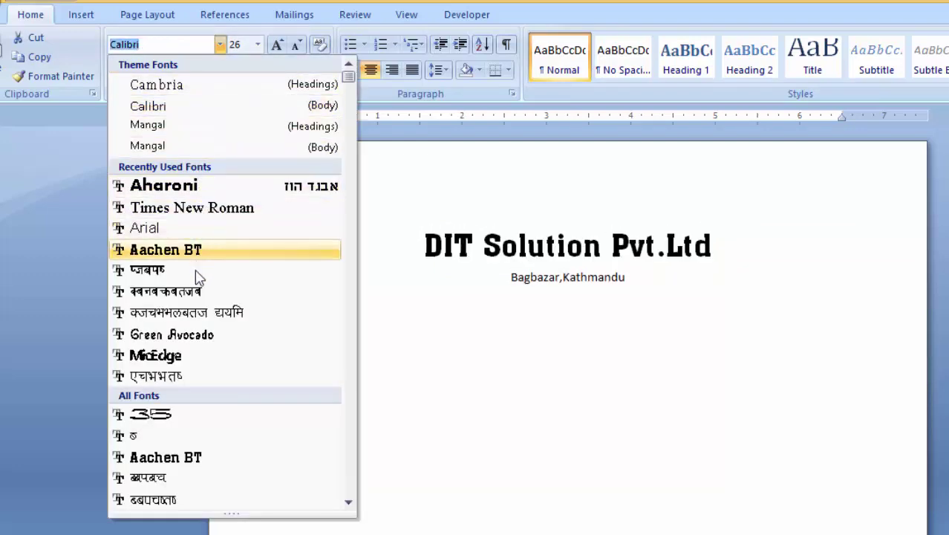
{"action": "left_click", "coordinate": [200, 356]}
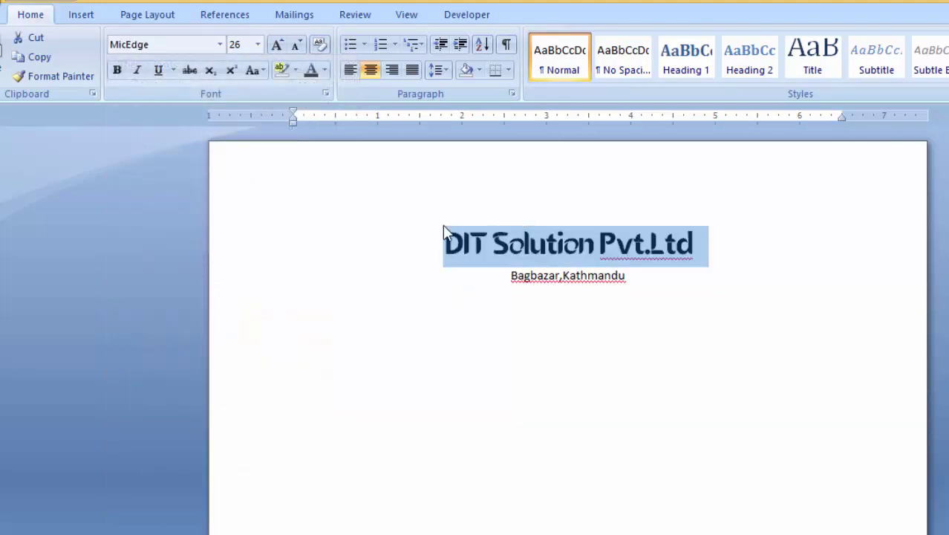
{"action": "left_click", "coordinate": [487, 213]}
Step: Make the address line bold and add a space after its comma
{"action": "key", "text": "Down"}
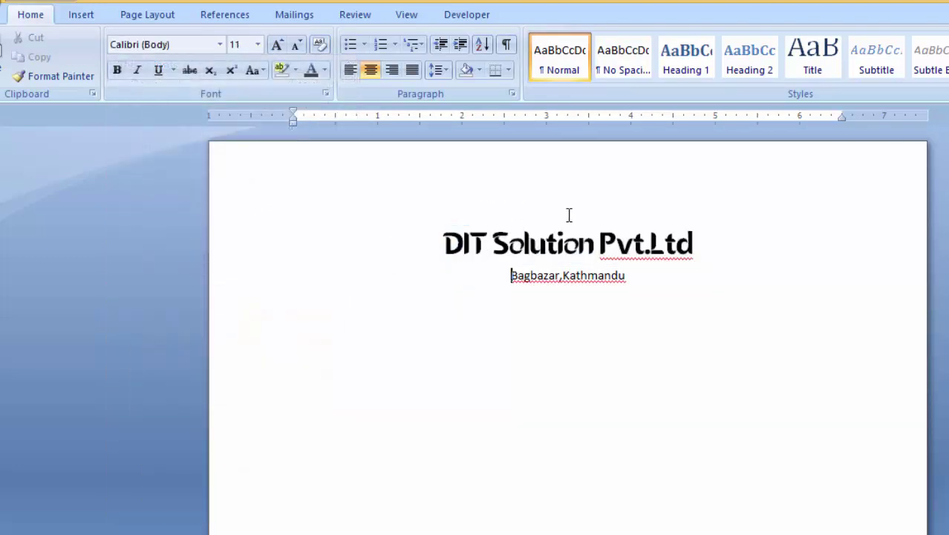
{"action": "key", "text": "shift+End"}
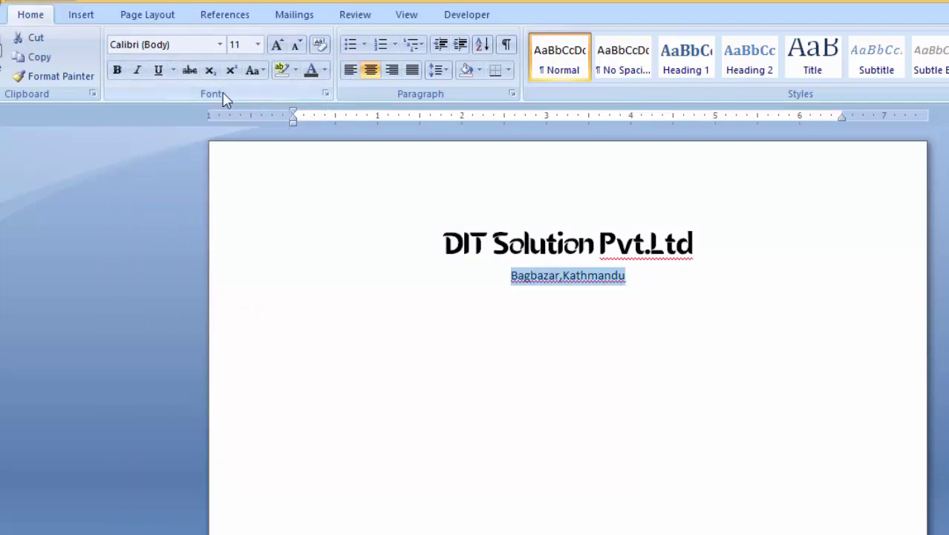
{"action": "left_click", "coordinate": [119, 74]}
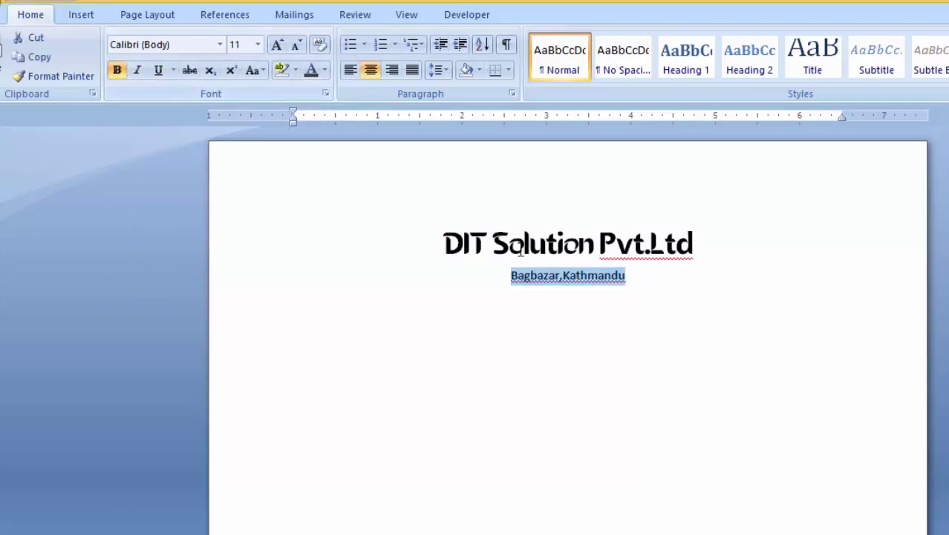
{"action": "left_click", "coordinate": [623, 302]}
{"action": "left_click", "coordinate": [563, 277]}
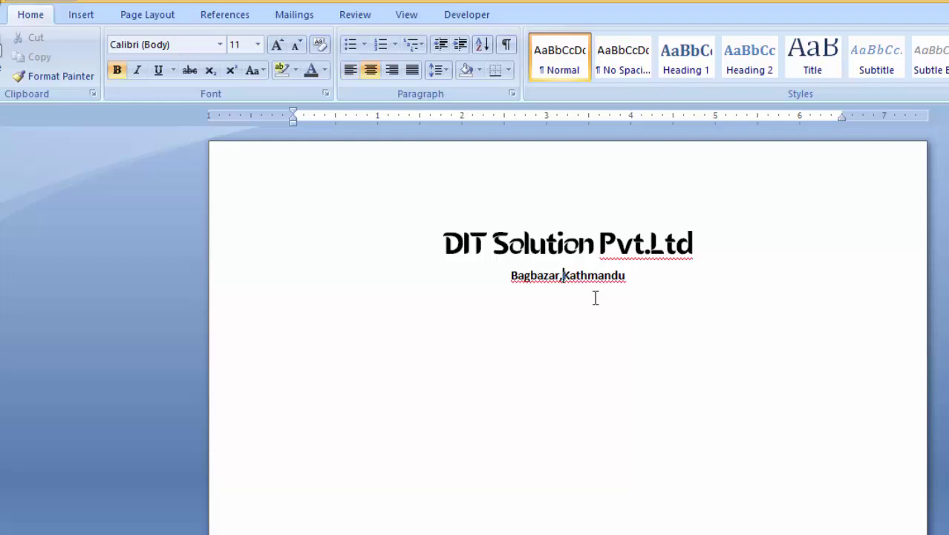
{"action": "left_click", "coordinate": [740, 188]}
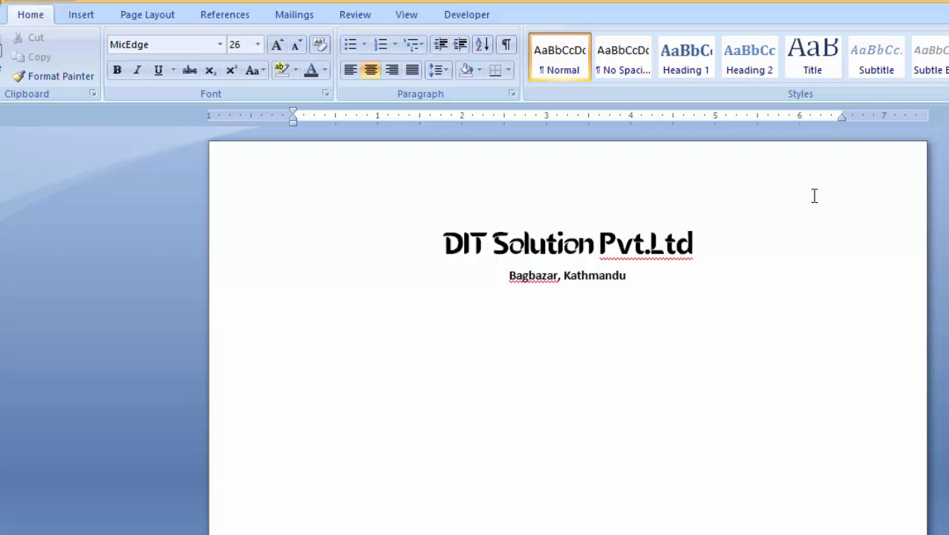
Step: Insert the Wingdings telephone symbol (code 40) on a new line above the company name
{"action": "key", "text": "Home"}
{"action": "key", "text": "Return"}
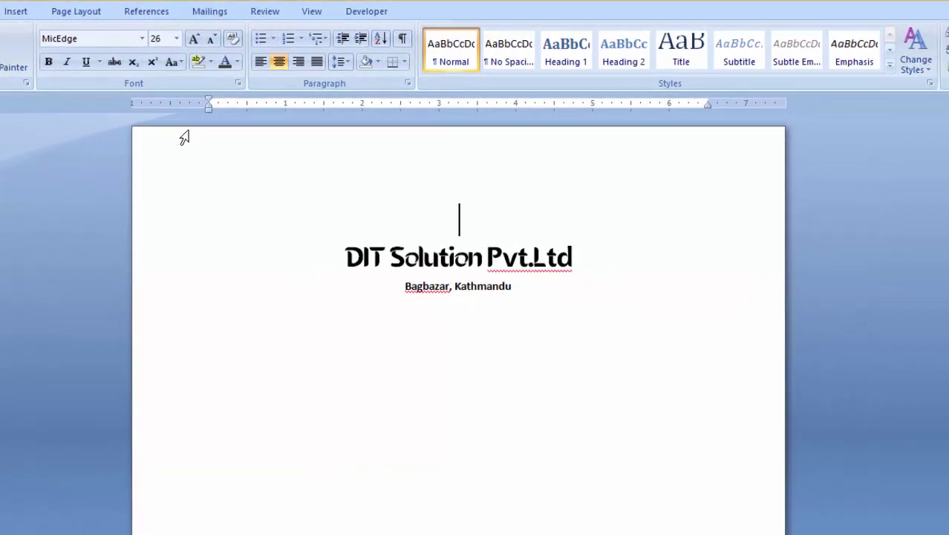
{"action": "left_click", "coordinate": [26, 11]}
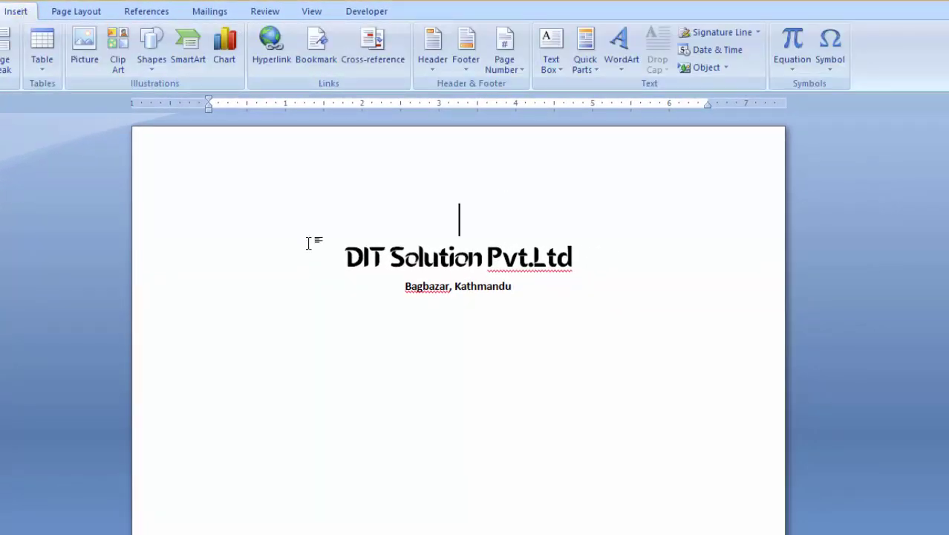
{"action": "left_click", "coordinate": [830, 58]}
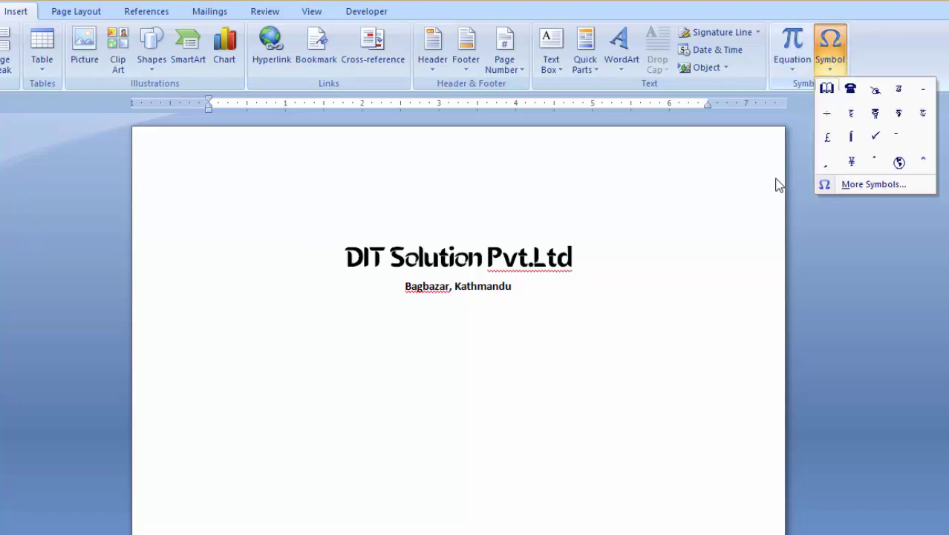
{"action": "left_click", "coordinate": [852, 90]}
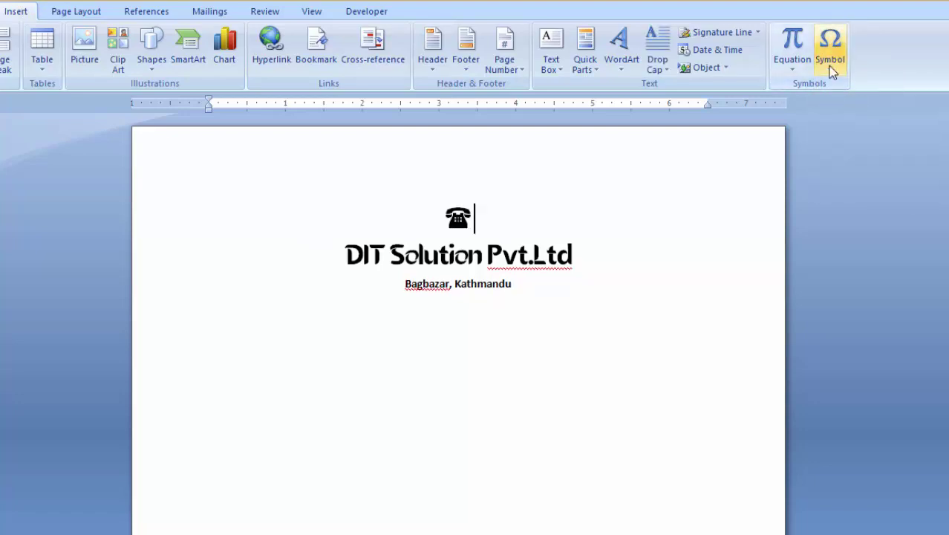
{"action": "left_click", "coordinate": [831, 68]}
{"action": "left_click", "coordinate": [853, 185]}
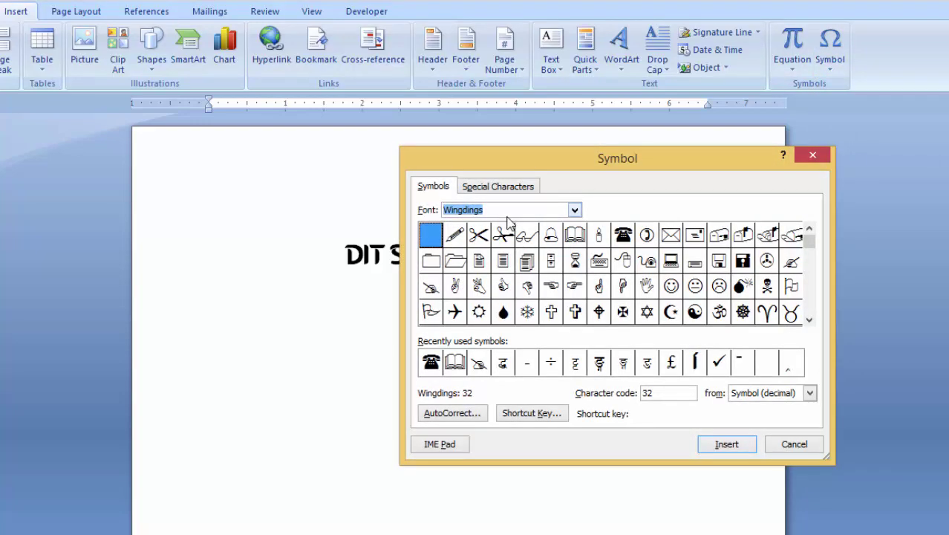
{"action": "left_click", "coordinate": [624, 235]}
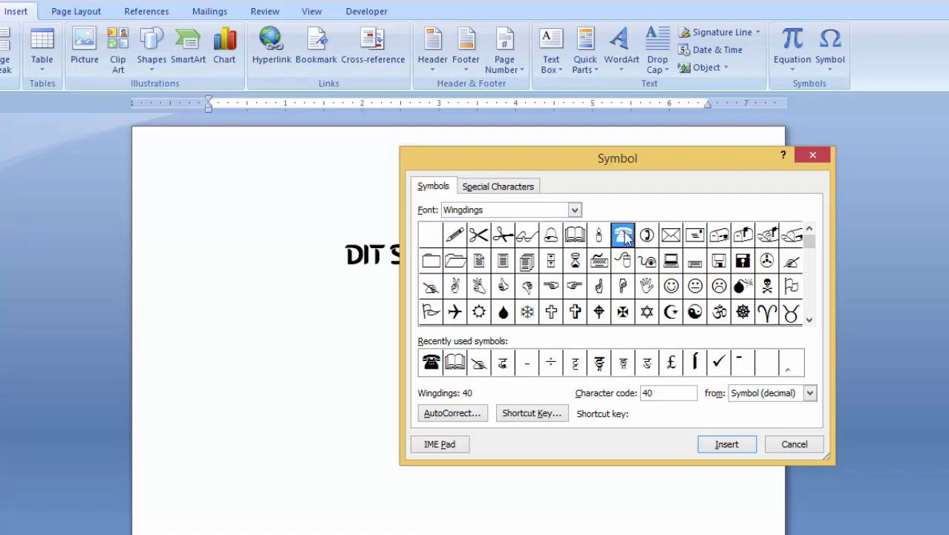
{"action": "left_click", "coordinate": [726, 446]}
{"action": "left_click", "coordinate": [791, 451]}
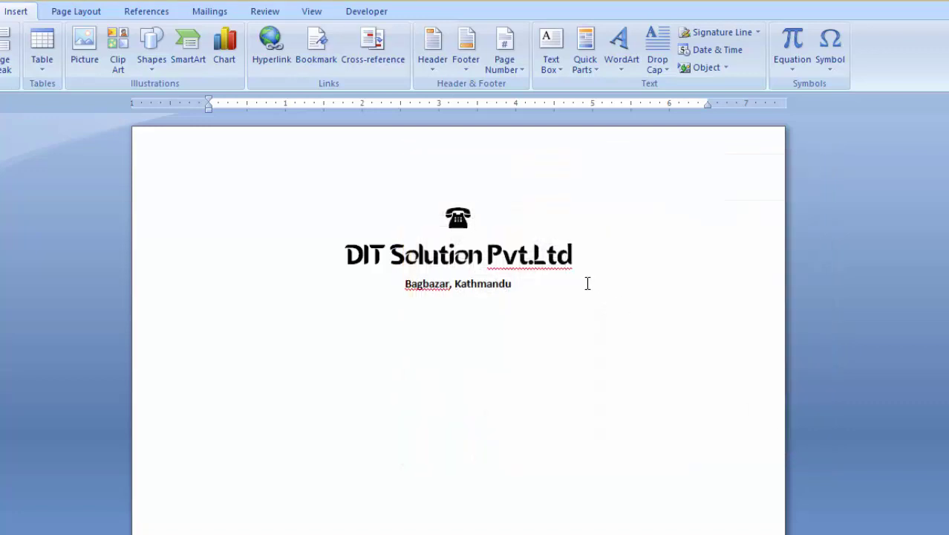
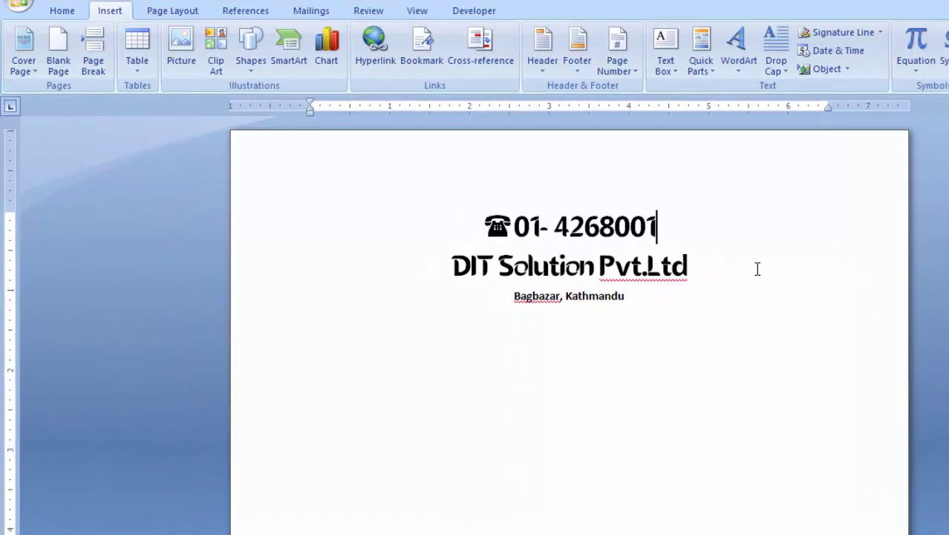
Step: Type the company phone number after the telephone symbol and select that line
{"action": "left_click_drag", "start_coordinate": [661, 221], "coordinate": [484, 217]}
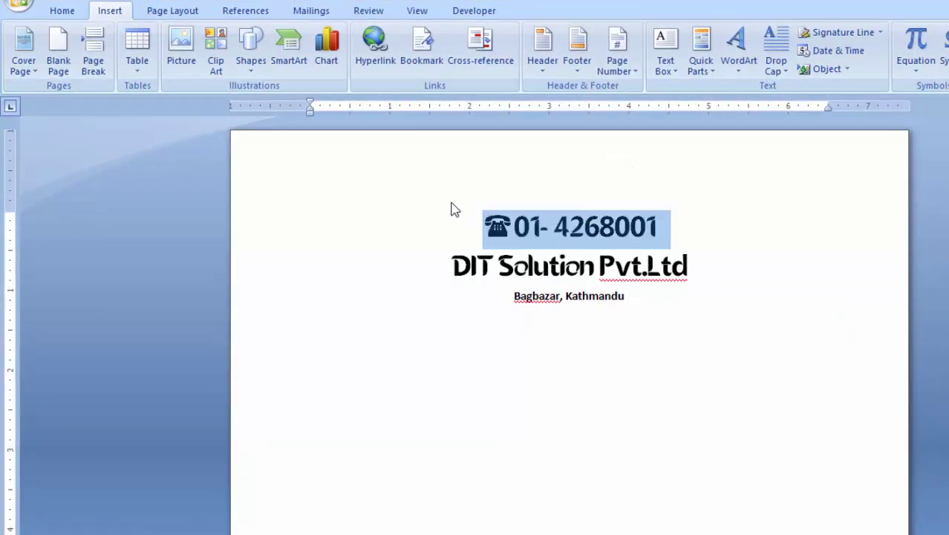
Step: Make the phone line Arial 11 pt, right-aligned, with a space after the telephone icon
{"action": "left_click", "coordinate": [72, 12]}
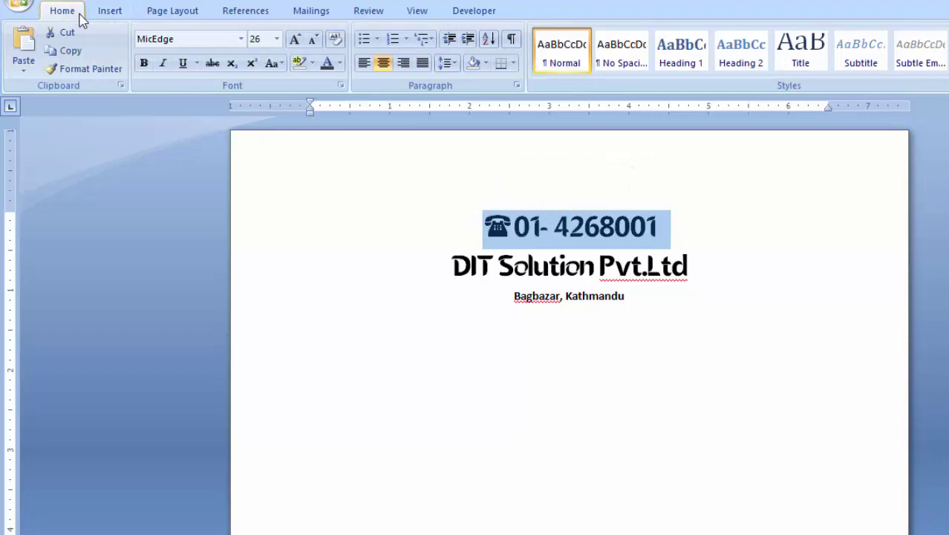
{"action": "left_click", "coordinate": [162, 39]}
{"action": "type", "text": "Arial"}
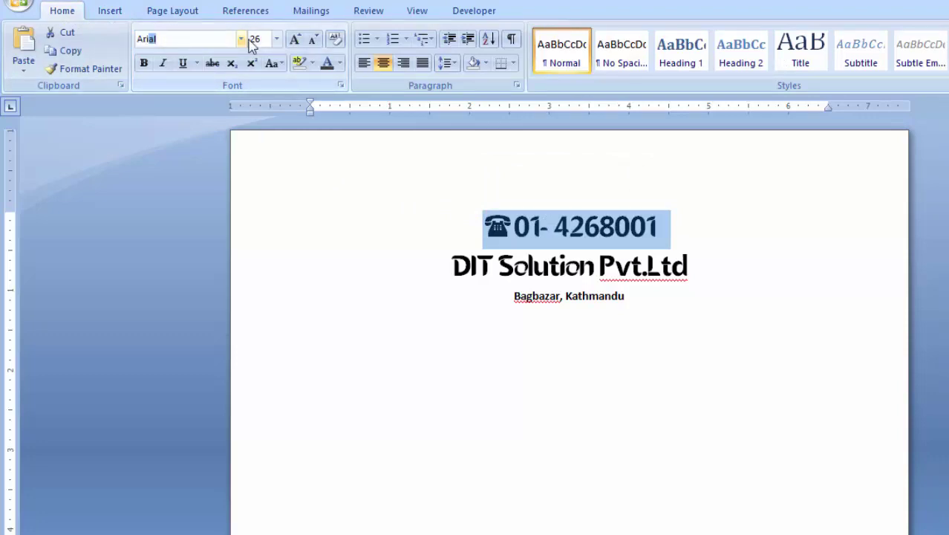
{"action": "key", "text": "Return"}
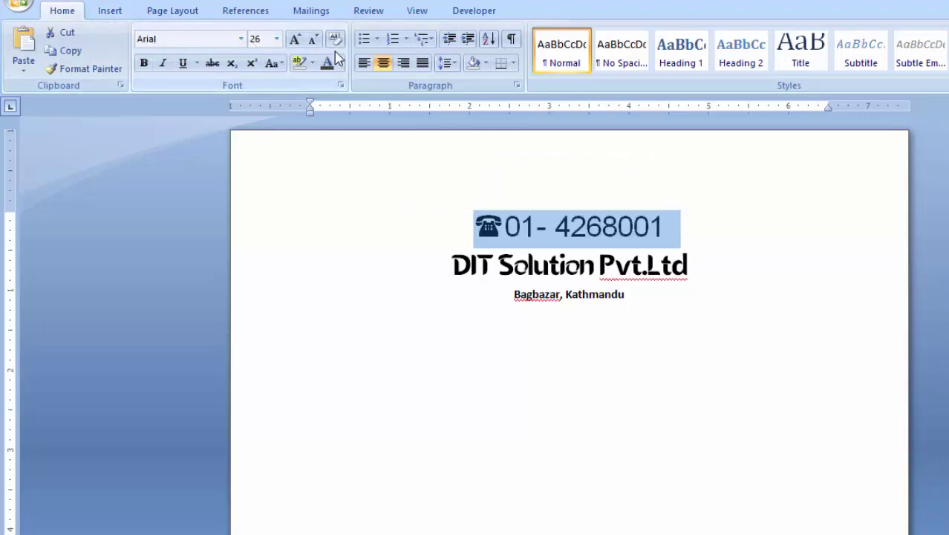
{"action": "left_click", "coordinate": [276, 39]}
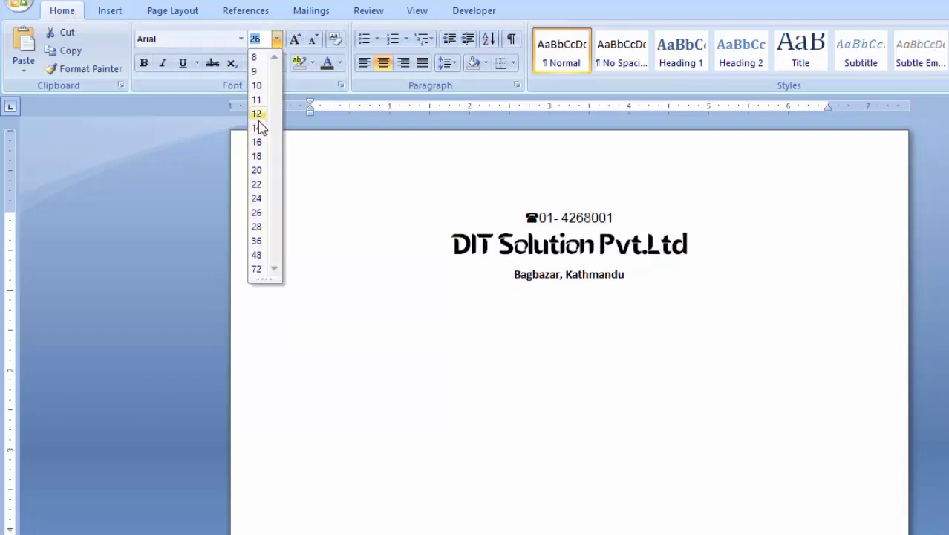
{"action": "left_click", "coordinate": [257, 99]}
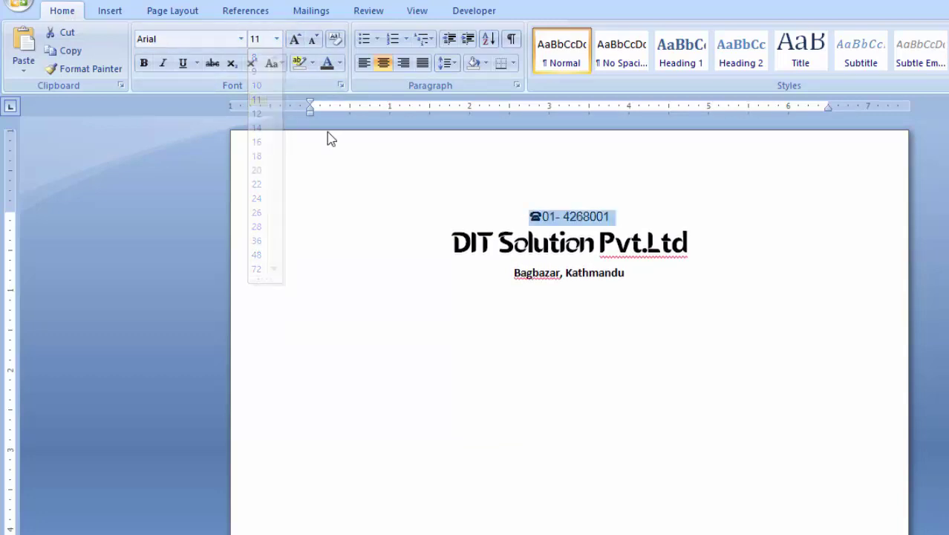
{"action": "left_click", "coordinate": [583, 217]}
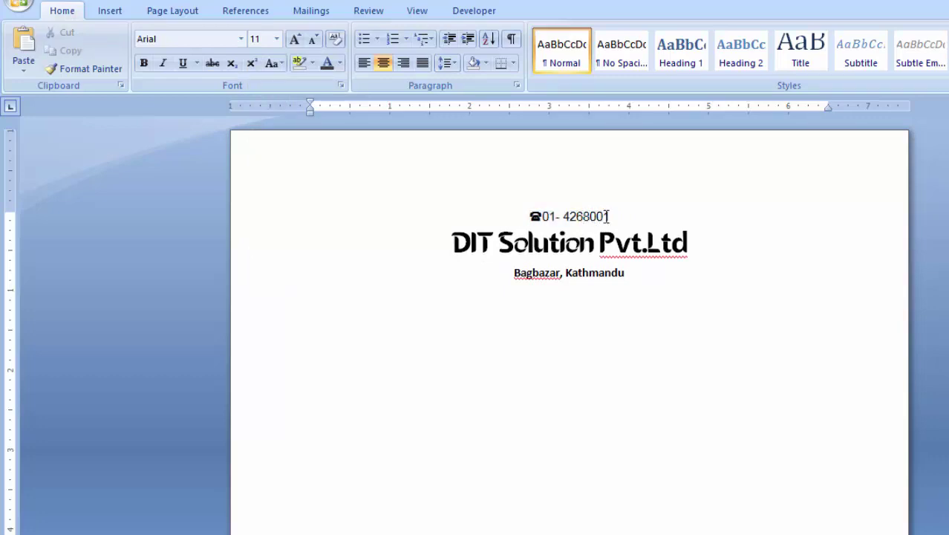
{"action": "key", "text": "ctrl+r"}
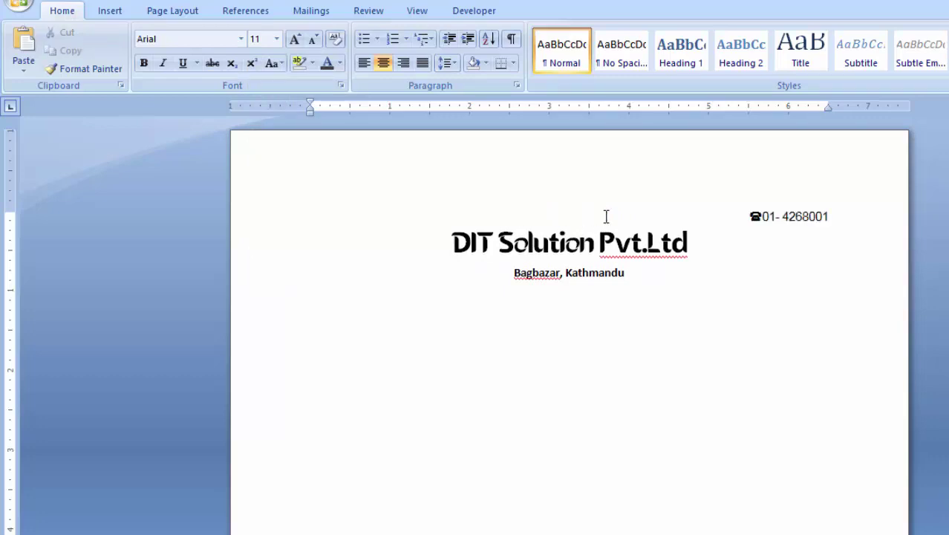
{"action": "left_click", "coordinate": [762, 216]}
{"action": "left_click", "coordinate": [792, 289]}
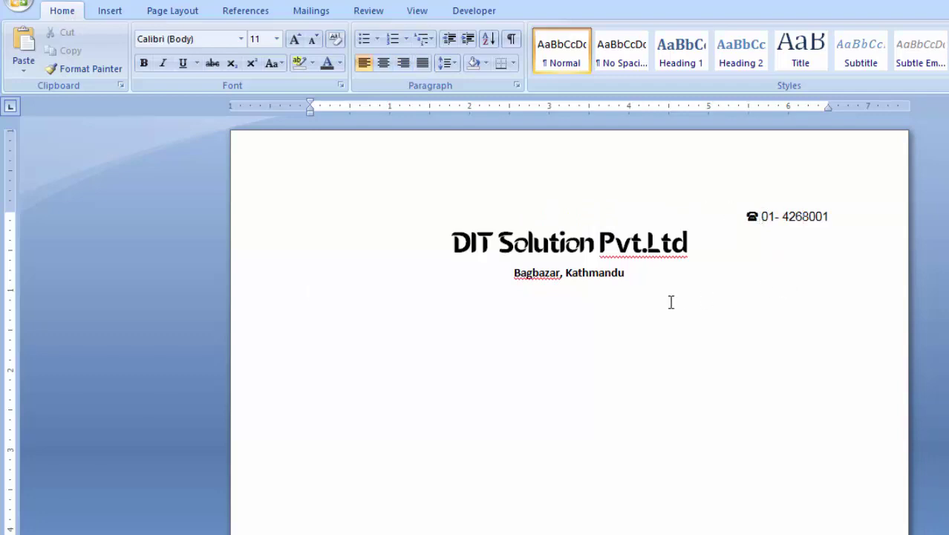
Step: Type 'L.N :-' and 'Date :- ....' below the address, joined onto one line
{"action": "type", "text": "L"}
{"action": "type", "text": ".N"}
{"action": "type", "text": " :-"}
{"action": "key", "text": "Return"}
{"action": "type", "text": "Date"}
{"action": "type", "text": " :- "}
{"action": "type", "text": "............................."}
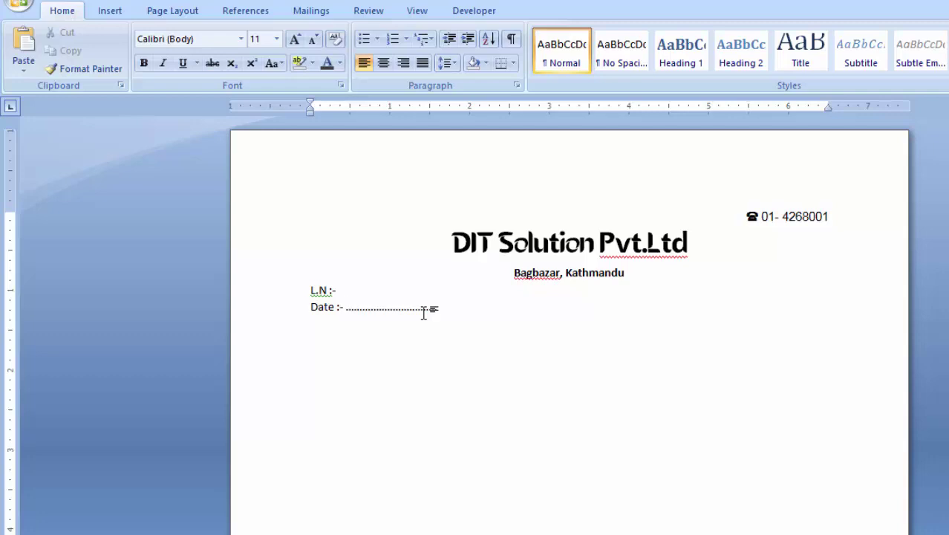
{"action": "type", "text": "....."}
{"action": "key", "text": "ctrl+r"}
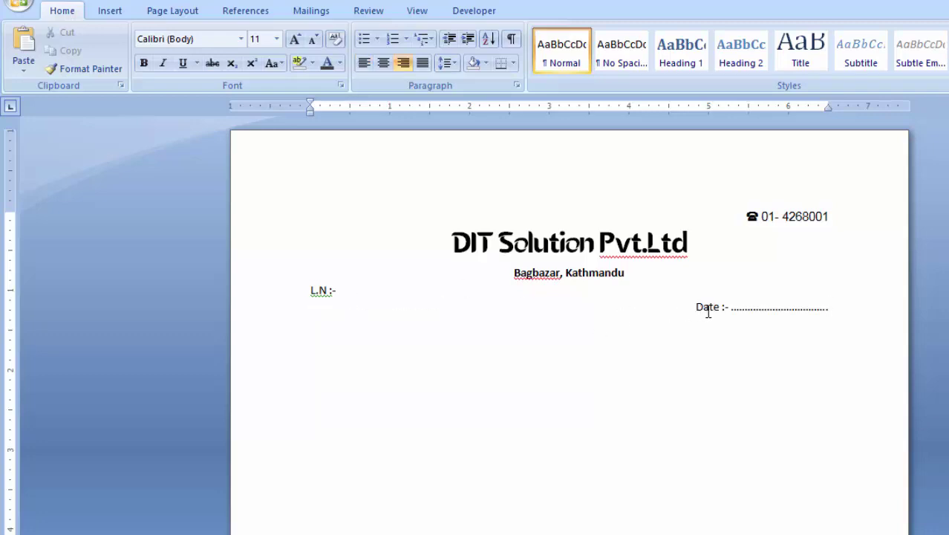
{"action": "key", "text": "ctrl+l"}
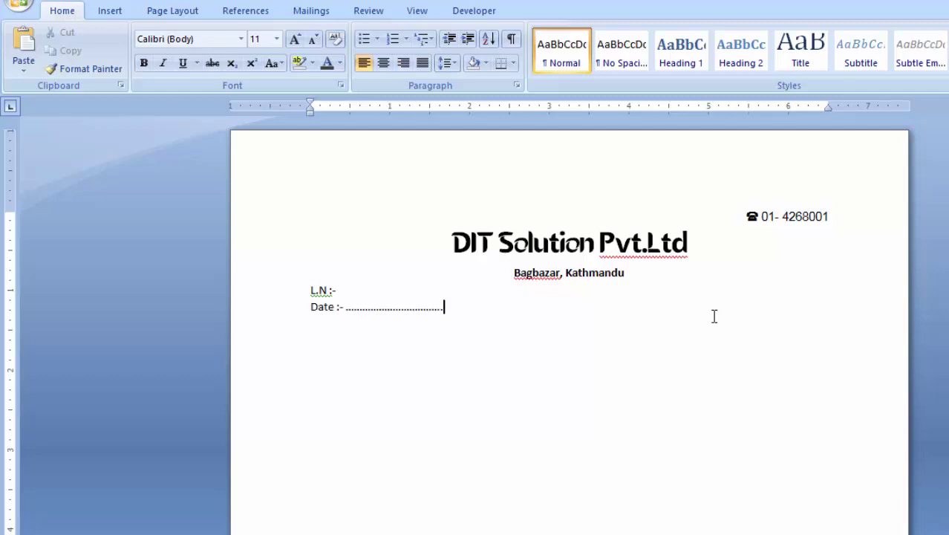
{"action": "left_click", "coordinate": [310, 313]}
{"action": "key", "text": "BackSpace"}
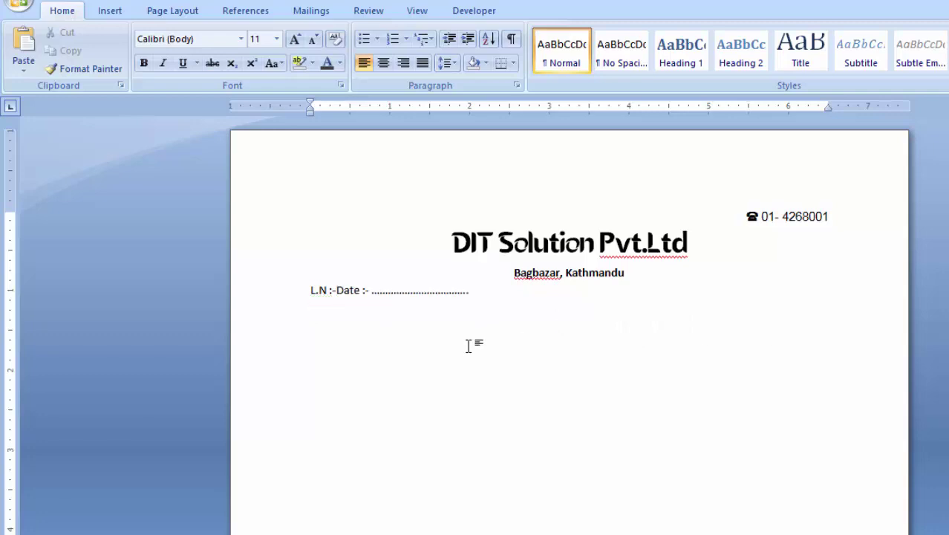
Step: Tab 'Date :-' to the right margin and shorten its dotted blank to fit
{"action": "key", "text": "Tab"}
{"action": "key", "text": "Tab"}
{"action": "key", "text": "Tab"}
{"action": "key", "text": "Tab"}
{"action": "key", "text": "Tab"}
{"action": "key", "text": "Tab"}
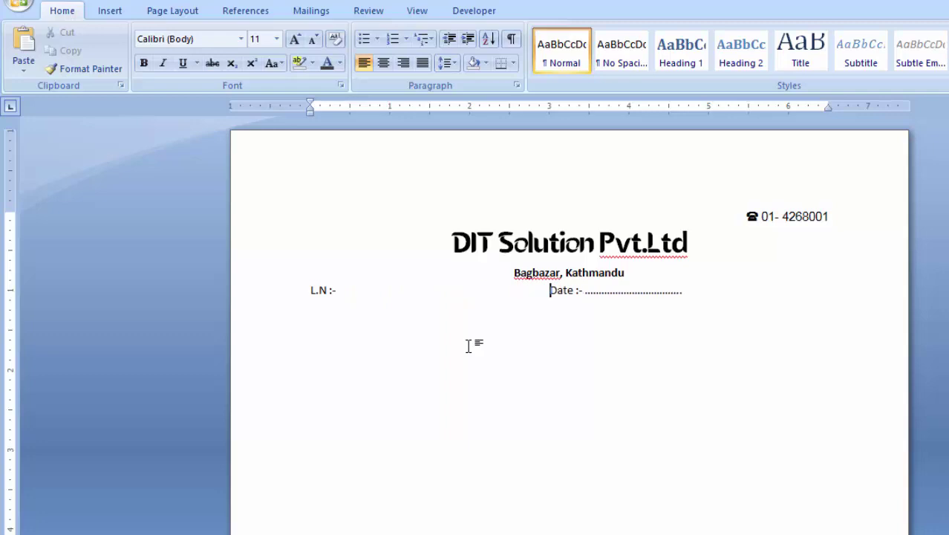
{"action": "key", "text": "Tab"}
{"action": "key", "text": "Tab"}
{"action": "key", "text": "Tab"}
{"action": "key", "text": "Tab"}
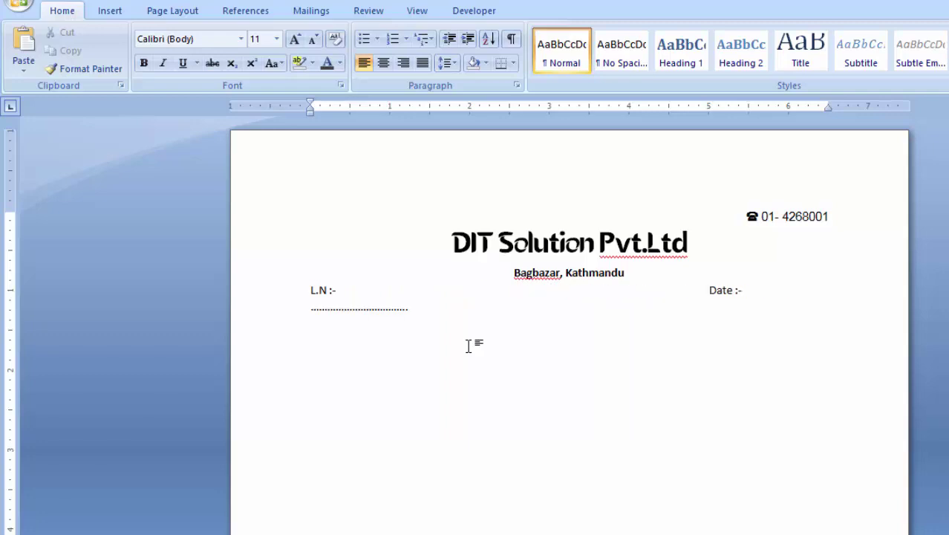
{"action": "key", "text": "BackSpace"}
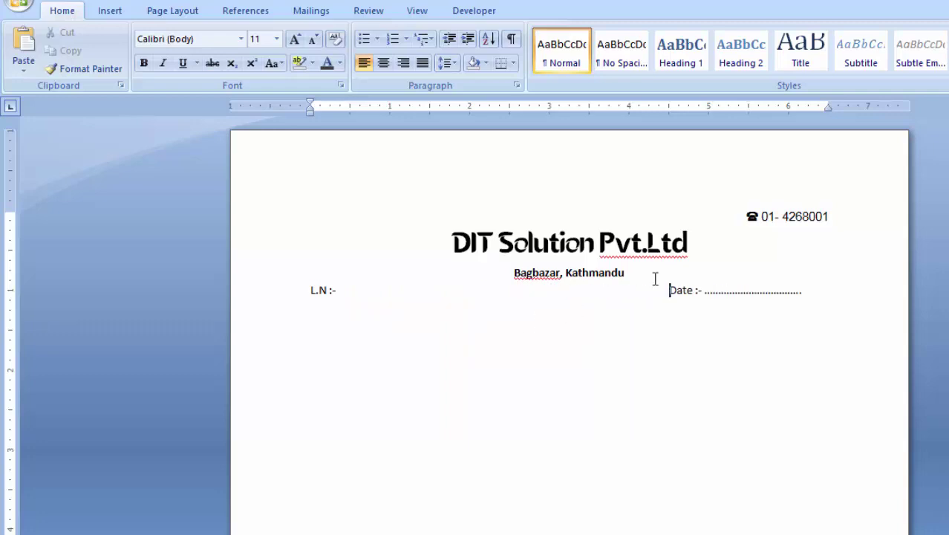
{"action": "left_click", "coordinate": [739, 288]}
{"action": "key", "text": "Delete"}
{"action": "key", "text": "Delete"}
{"action": "key", "text": "Delete"}
{"action": "key", "text": "Left"}
{"action": "key", "text": "Left"}
{"action": "key", "text": "Left"}
{"action": "key", "text": "Left"}
{"action": "key", "text": "Left"}
{"action": "key", "text": "Left"}
{"action": "key", "text": "Left"}
{"action": "key", "text": "Left"}
{"action": "key", "text": "Left"}
{"action": "key", "text": "Left"}
{"action": "key", "text": "Left"}
{"action": "key", "text": "Left"}
{"action": "key", "text": "Tab"}
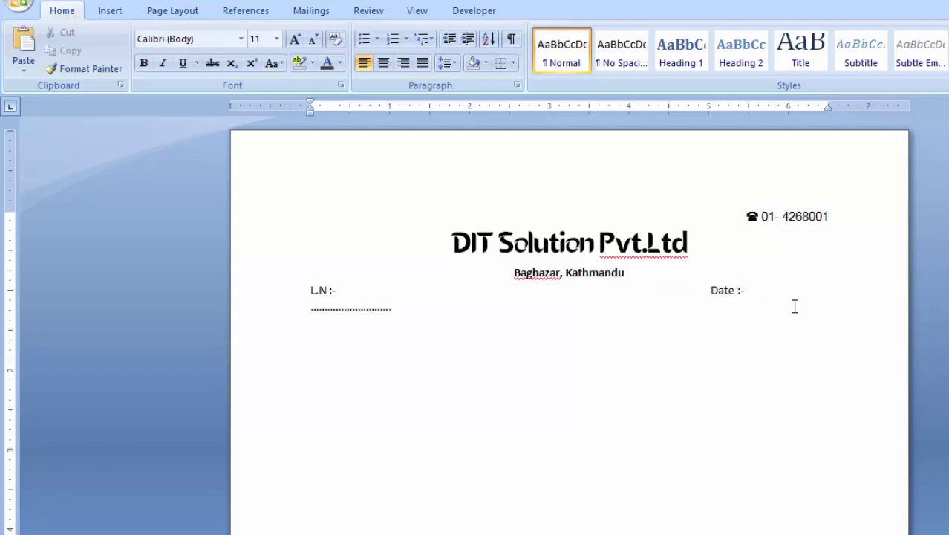
{"action": "key", "text": "BackSpace"}
{"action": "key", "text": "Right"}
{"action": "key", "text": "Right"}
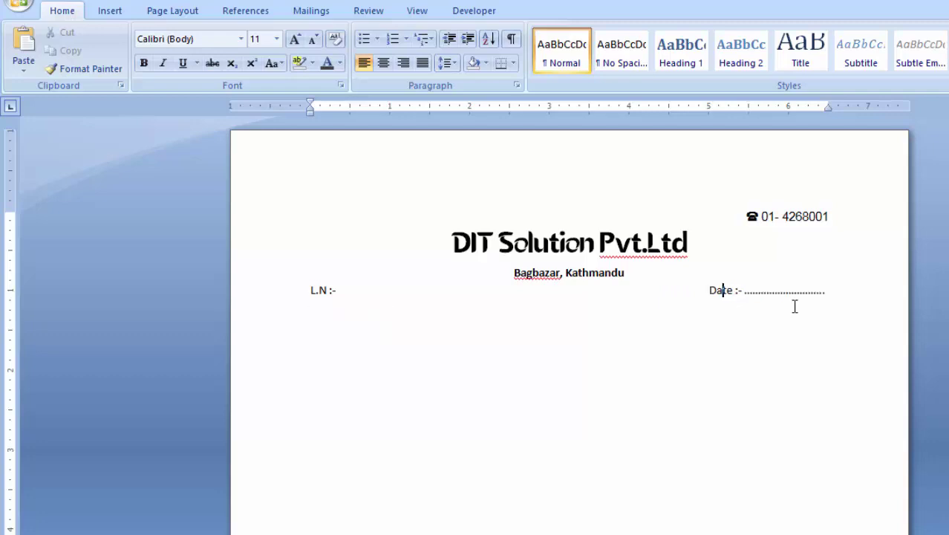
{"action": "key", "text": "Right"}
{"action": "key", "text": "Right"}
{"action": "key", "text": "Right"}
{"action": "key", "text": "Up"}
{"action": "key", "text": "Left"}
{"action": "key", "text": "Left"}
{"action": "left_click", "coordinate": [329, 290]}
{"action": "left_click", "coordinate": [364, 291]}
{"action": "left_click", "coordinate": [875, 298]}
Step: Draw a horizontal line under the L.N/Date line and set its weight to 3 pt
{"action": "left_click", "coordinate": [116, 16]}
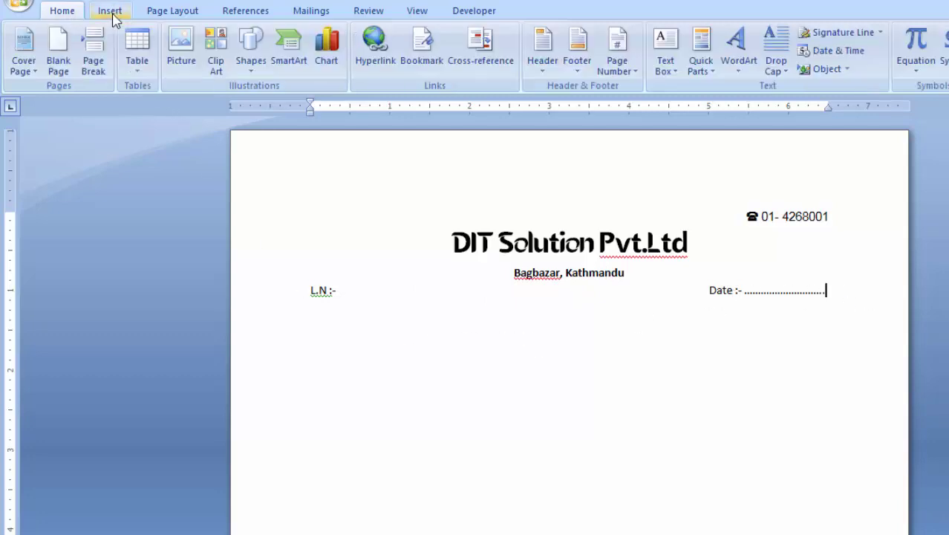
{"action": "left_click", "coordinate": [254, 67]}
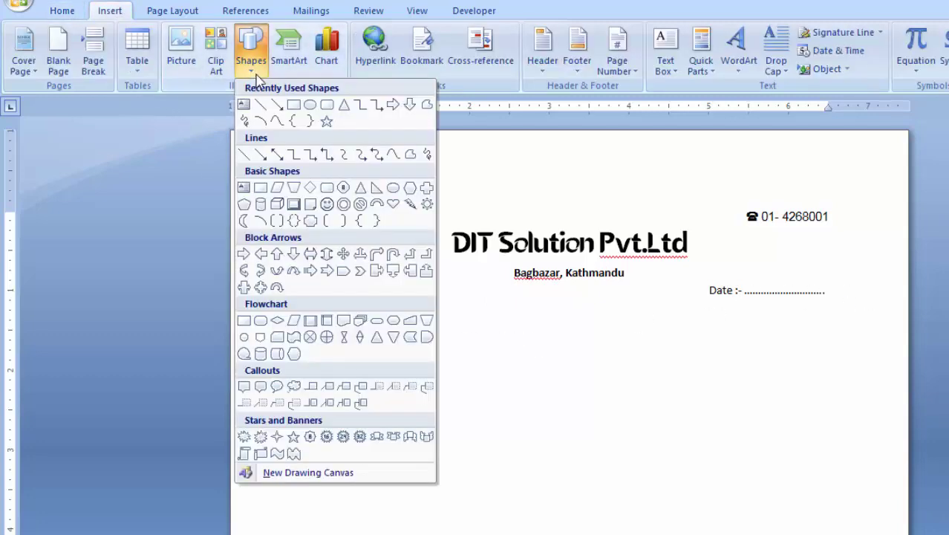
{"action": "left_click", "coordinate": [256, 102]}
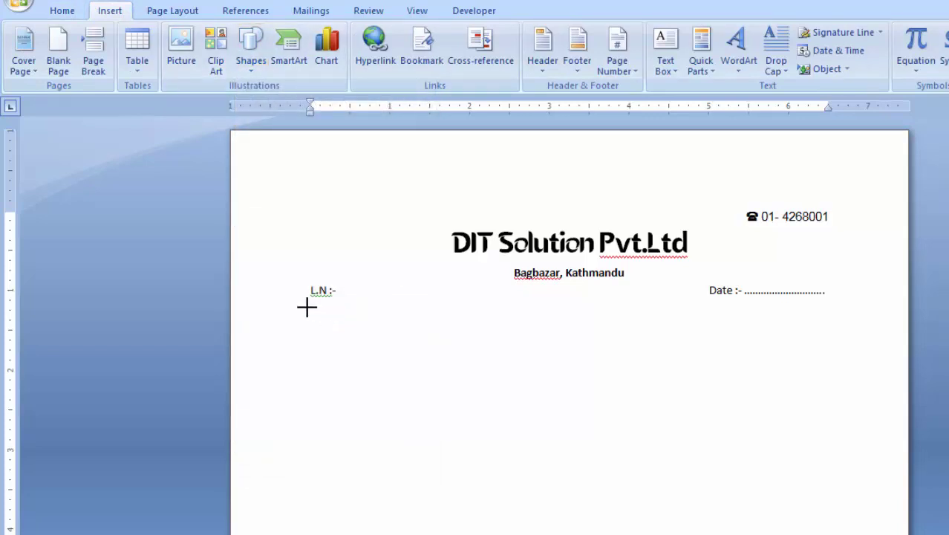
{"action": "mouse_move", "coordinate": [305, 306]}
{"action": "left_mouse_down"}
{"action": "mouse_move", "coordinate": [578, 318]}
{"action": "mouse_move", "coordinate": [871, 309]}
{"action": "left_mouse_up"}
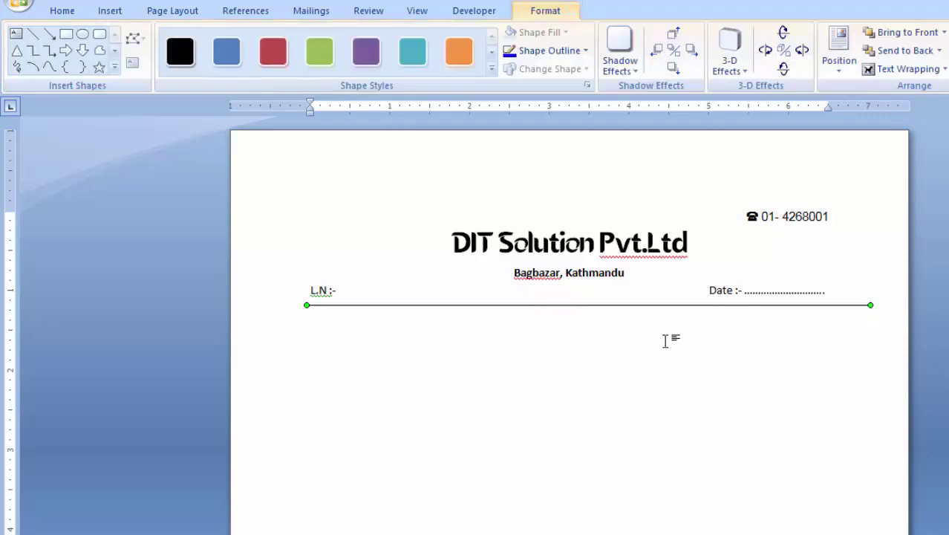
{"action": "key", "text": "Left"}
{"action": "key", "text": "Left"}
{"action": "key", "text": "Left"}
{"action": "key", "text": "Up"}
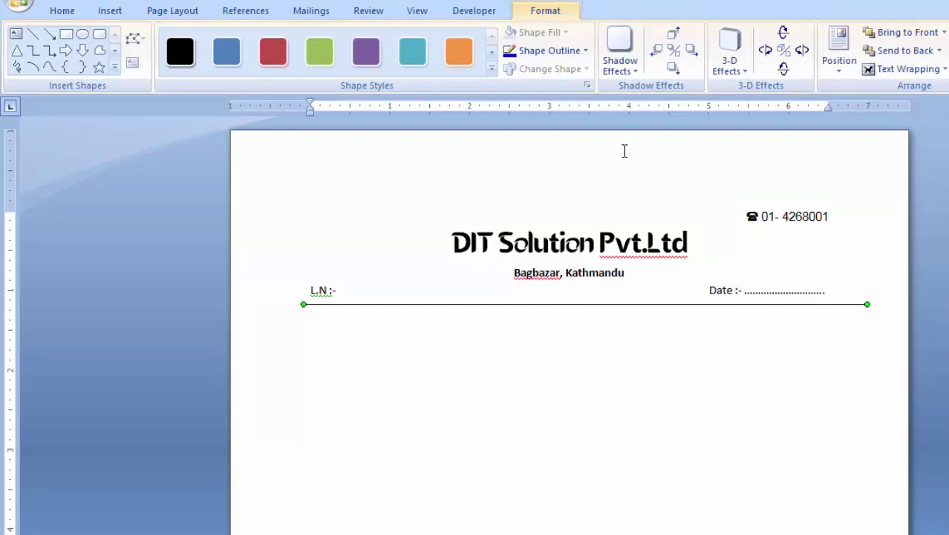
{"action": "left_click", "coordinate": [587, 50]}
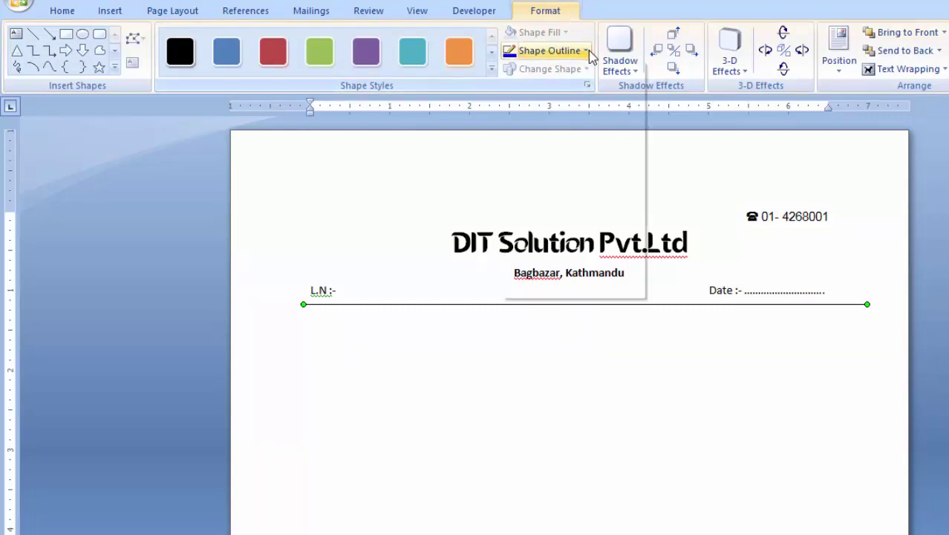
{"action": "mouse_move", "coordinate": [599, 235]}
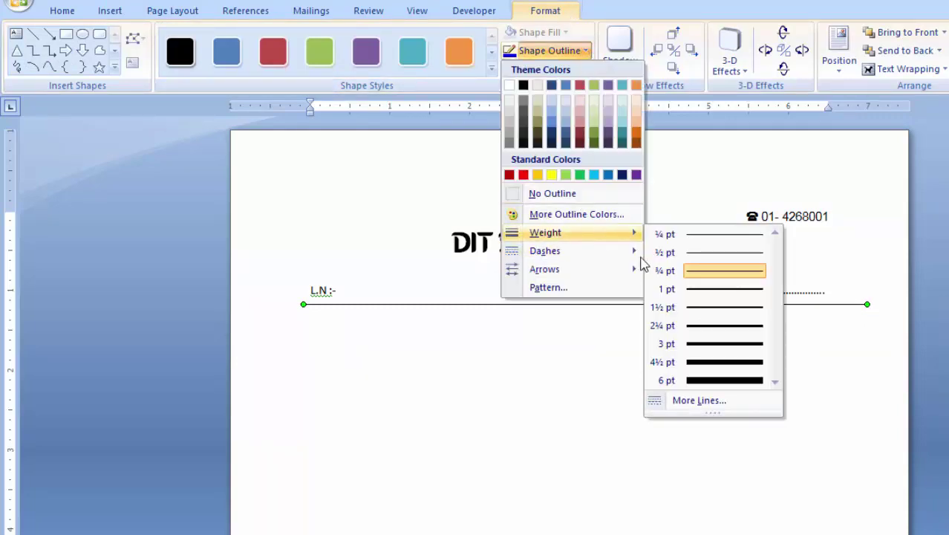
{"action": "left_click", "coordinate": [702, 345]}
{"action": "left_click", "coordinate": [571, 355]}
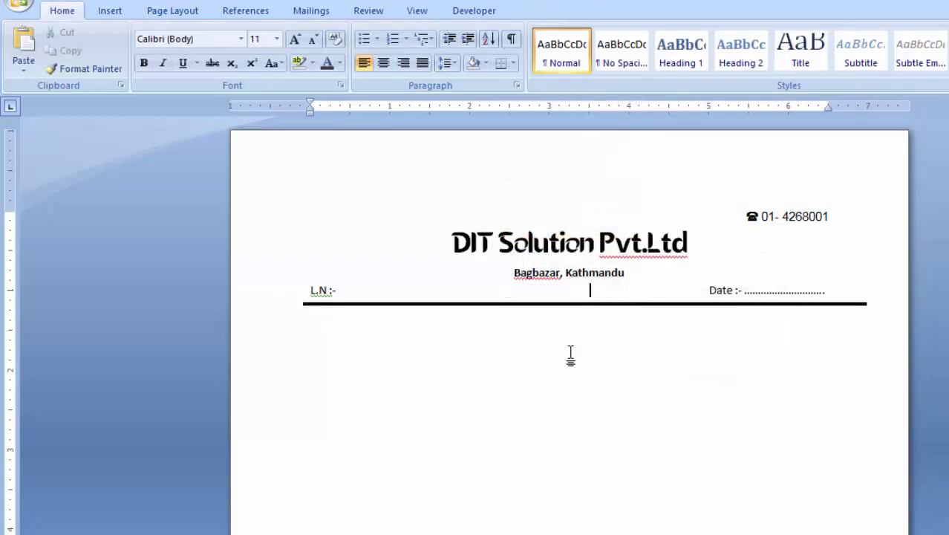
Step: Type the centred line 'Subject :- To whom it may Concern' under the rule
{"action": "key", "text": "Return"}
{"action": "key", "text": "BackSpace"}
{"action": "type", "text": "ubjec"}
{"action": "type", "text": "t :- T"}
{"action": "type", "text": "o whom it"}
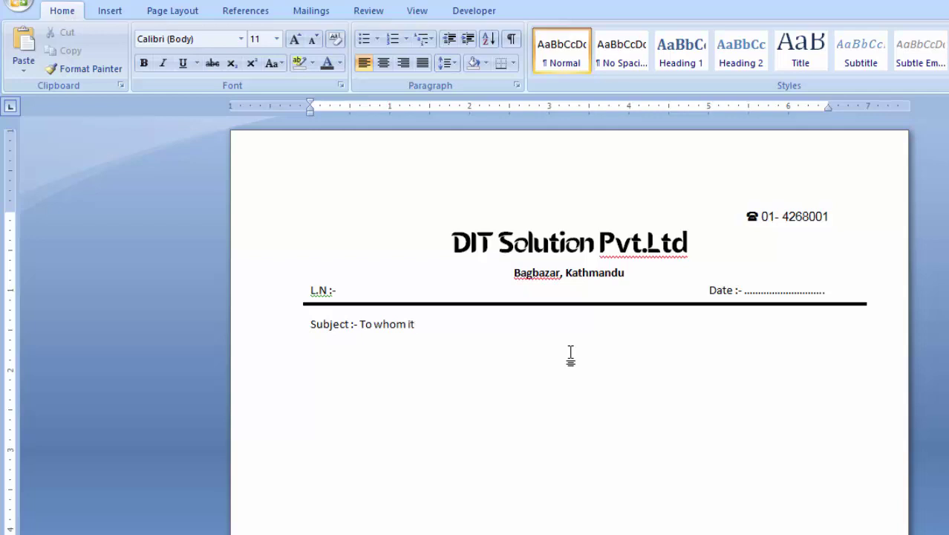
{"action": "type", "text": " may Conc"}
{"action": "type", "text": "ern"}
{"action": "key", "text": "Return"}
{"action": "key", "text": "ctrl+e"}
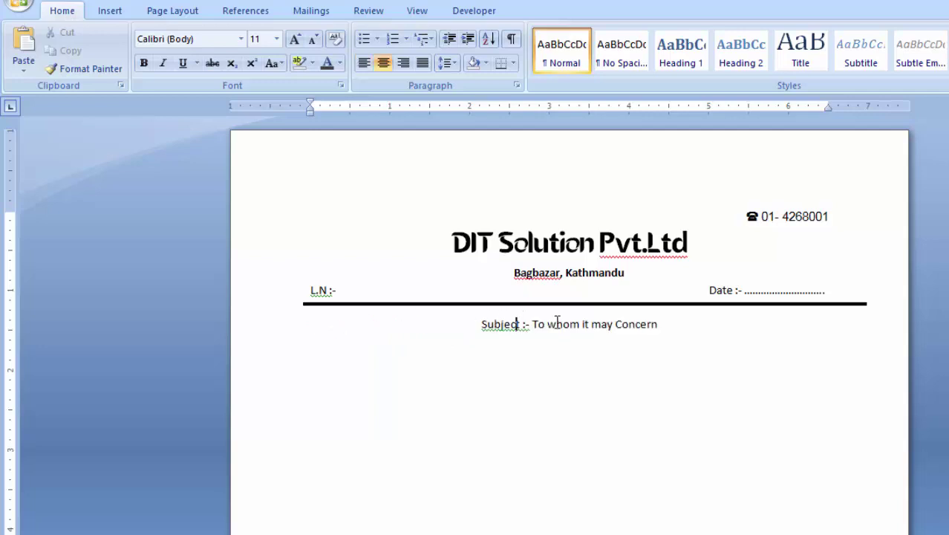
Step: Bold the 'Subject :-' label and underline 'To whom it may Concern'
{"action": "left_click", "coordinate": [533, 324]}
{"action": "left_click", "coordinate": [483, 324], "text": "shift"}
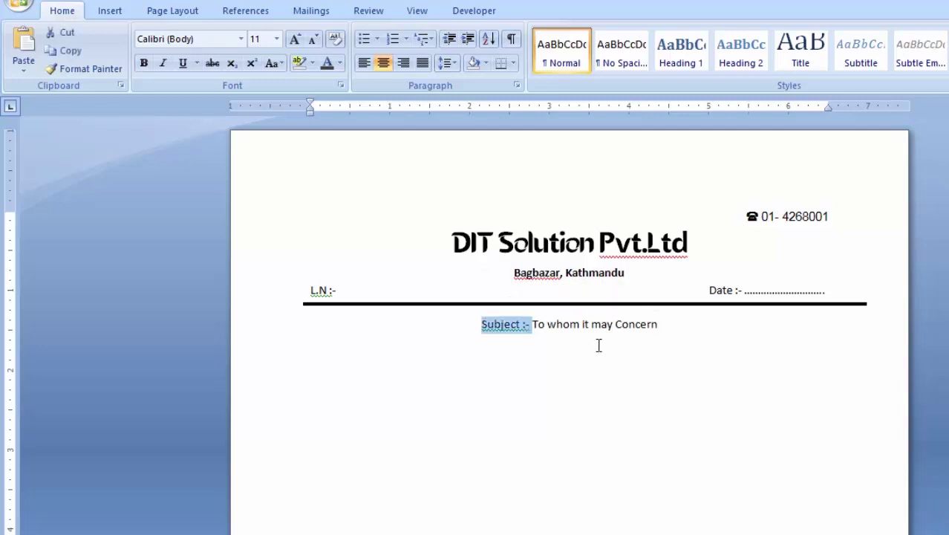
{"action": "key", "text": "ctrl+b"}
{"action": "key", "text": "Right"}
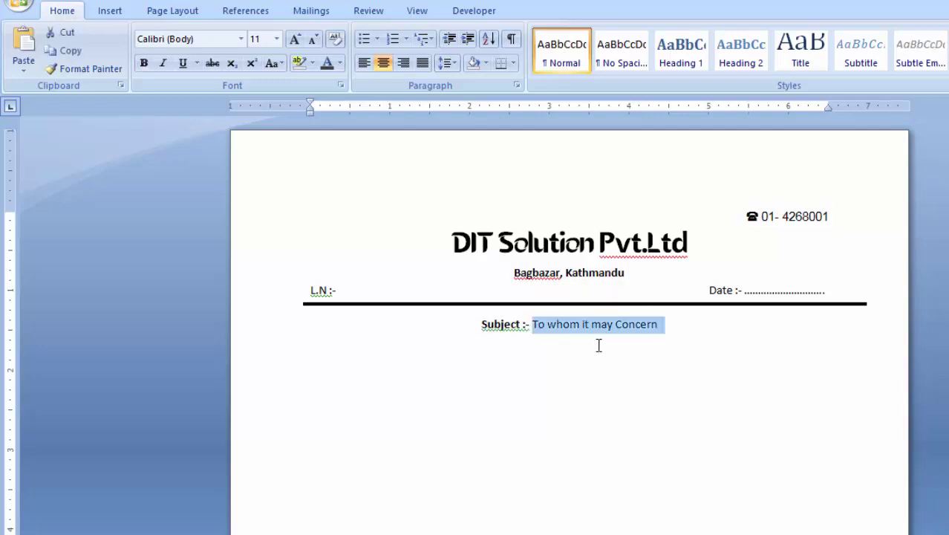
{"action": "key", "text": "shift+End"}
{"action": "key", "text": "ctrl+u"}
{"action": "key", "text": "Down"}
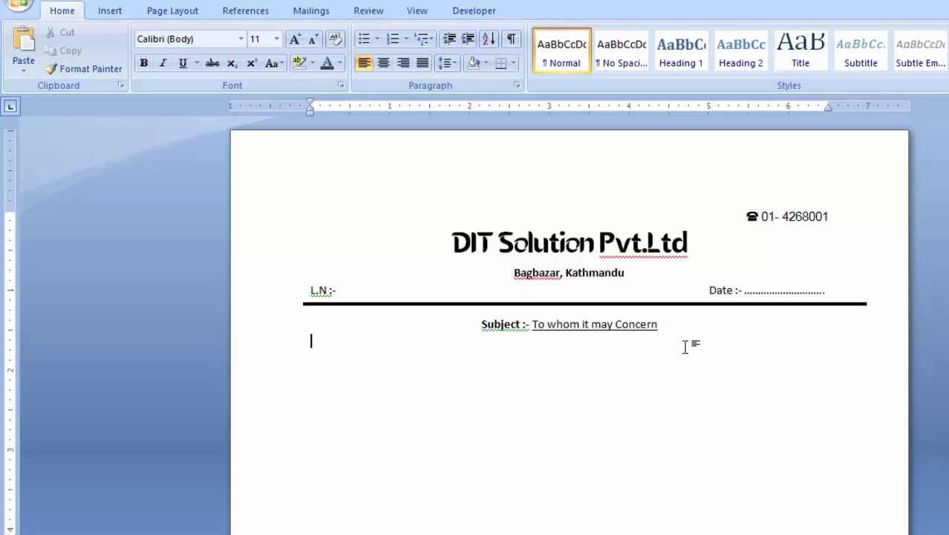
Step: Generate sample body paragraphs with =rand() and add a blank line above them
{"action": "type", "text": "=ra"}
{"action": "type", "text": "nd()"}
{"action": "key", "text": "Return"}
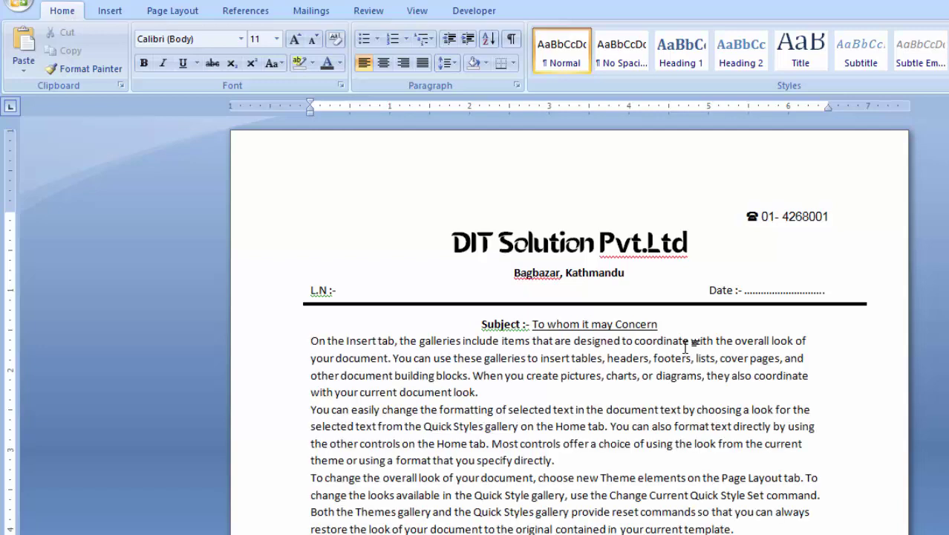
{"action": "key", "text": "Up"}
{"action": "key", "text": "Up"}
{"action": "key", "text": "Up"}
{"action": "key", "text": "Up"}
{"action": "key", "text": "Up"}
{"action": "key", "text": "Up"}
{"action": "key", "text": "Up"}
{"action": "key", "text": "Up"}
{"action": "key", "text": "Up"}
{"action": "key", "text": "Up"}
{"action": "key", "text": "Return"}
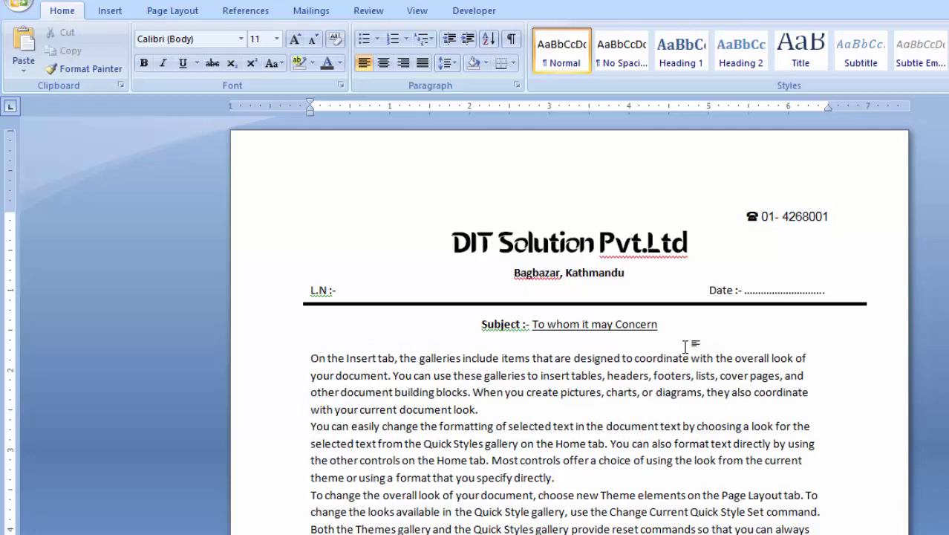
Step: Indent the first line of each of the three body paragraphs with a tab
{"action": "key", "text": "Tab"}
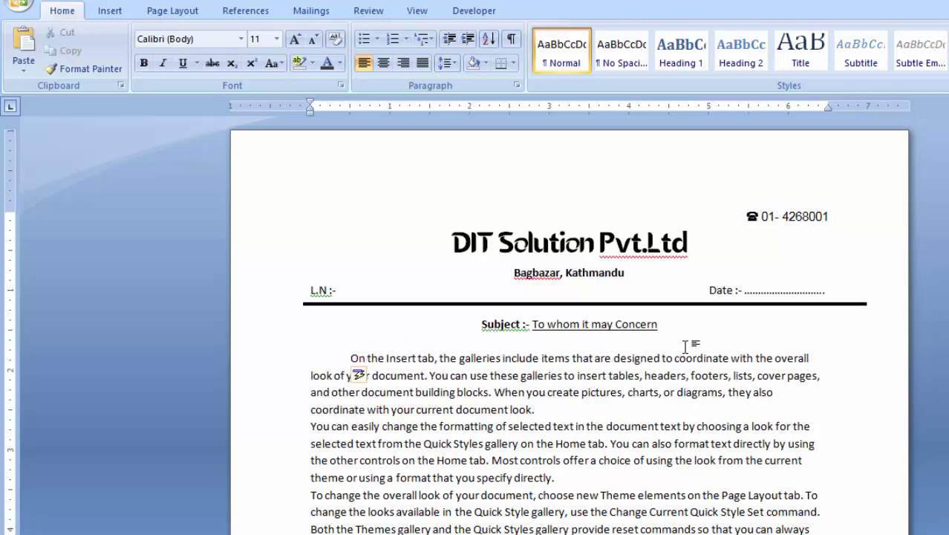
{"action": "key", "text": "Down"}
{"action": "key", "text": "Down"}
{"action": "key", "text": "Down"}
{"action": "key", "text": "Home"}
{"action": "key", "text": "Tab"}
{"action": "key", "text": "Down"}
{"action": "key", "text": "Down"}
{"action": "key", "text": "Down"}
{"action": "key", "text": "Down"}
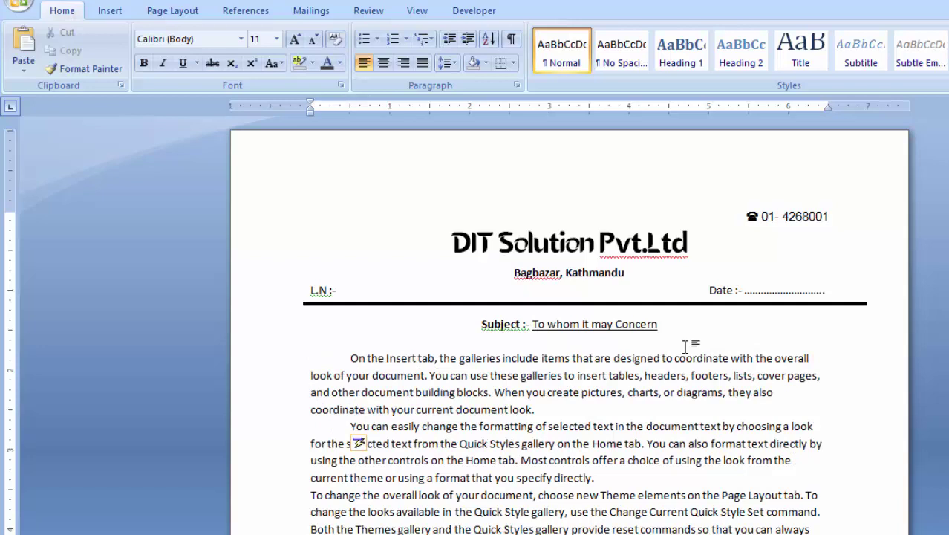
{"action": "key", "text": "Tab"}
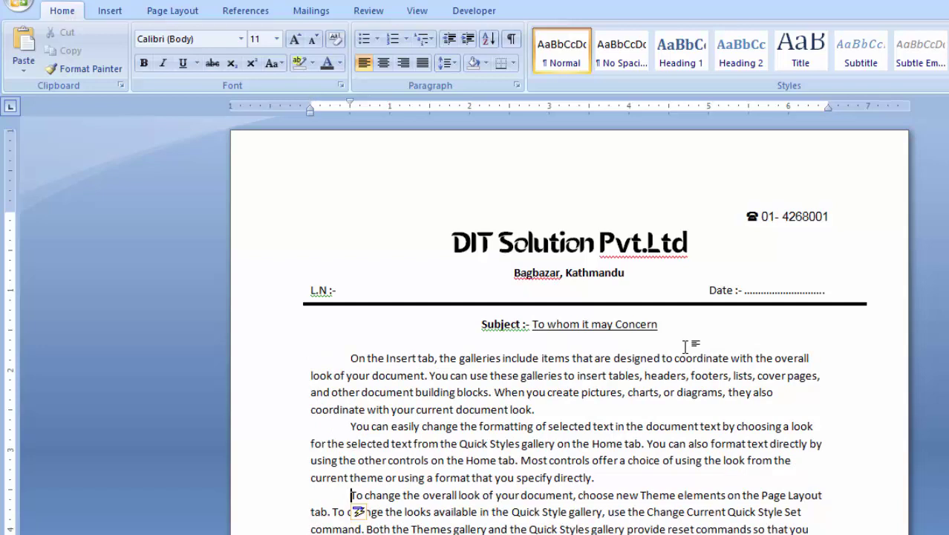
{"action": "key", "text": "Right"}
{"action": "key", "text": "Right"}
{"action": "key", "text": "Right"}
{"action": "key", "text": "Right"}
{"action": "key", "text": "Right"}
{"action": "key", "text": "Right"}
{"action": "key", "text": "Home"}
{"action": "key", "text": "Down"}
{"action": "key", "text": "Down"}
{"action": "key", "text": "Down"}
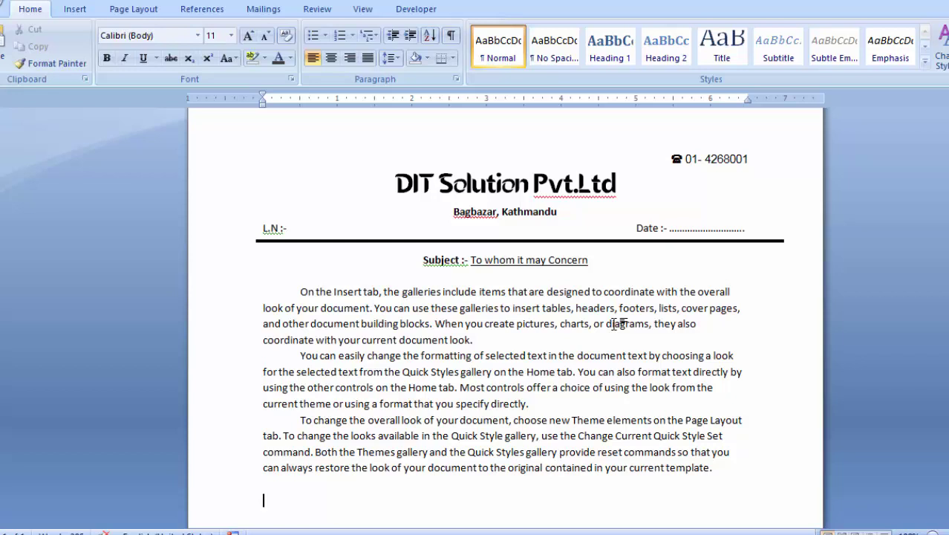
Step: Add a dotted signature line with 'Managing Director' beneath it, and centre both lines
{"action": "type", "text": "....................."}
{"action": "type", "text": "..................."}
{"action": "key", "text": "Return"}
{"action": "type", "text": "Mana"}
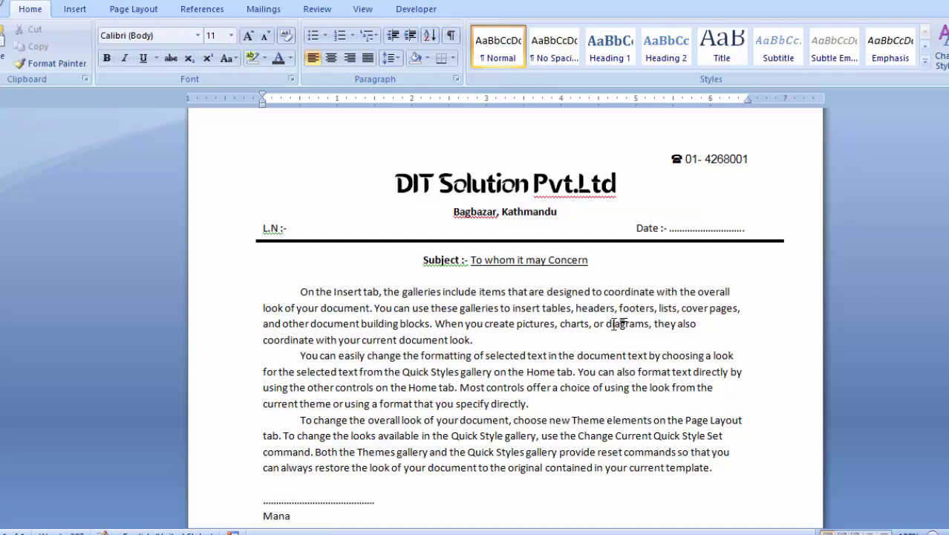
{"action": "type", "text": "ging D"}
{"action": "type", "text": "irector"}
{"action": "key", "text": "Return"}
{"action": "left_click_drag", "start_coordinate": [352, 487], "coordinate": [264, 470]}
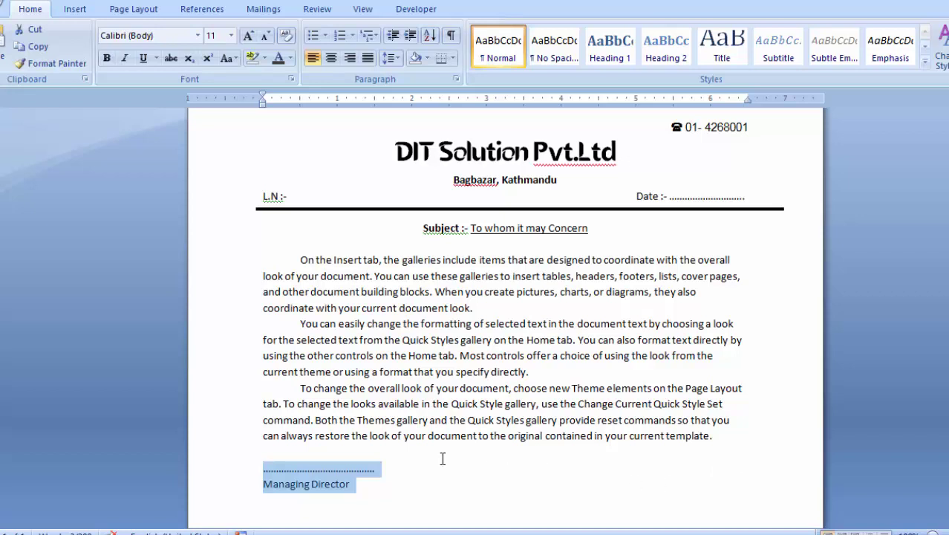
{"action": "key", "text": "ctrl+e"}
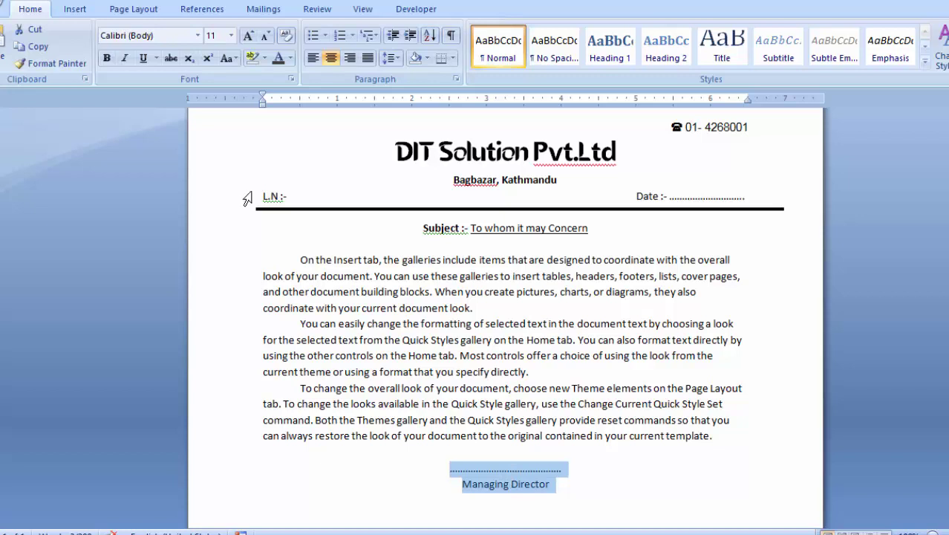
Step: Increase the signature block's indent seven times to push it toward the right margin
{"action": "left_click", "coordinate": [413, 37]}
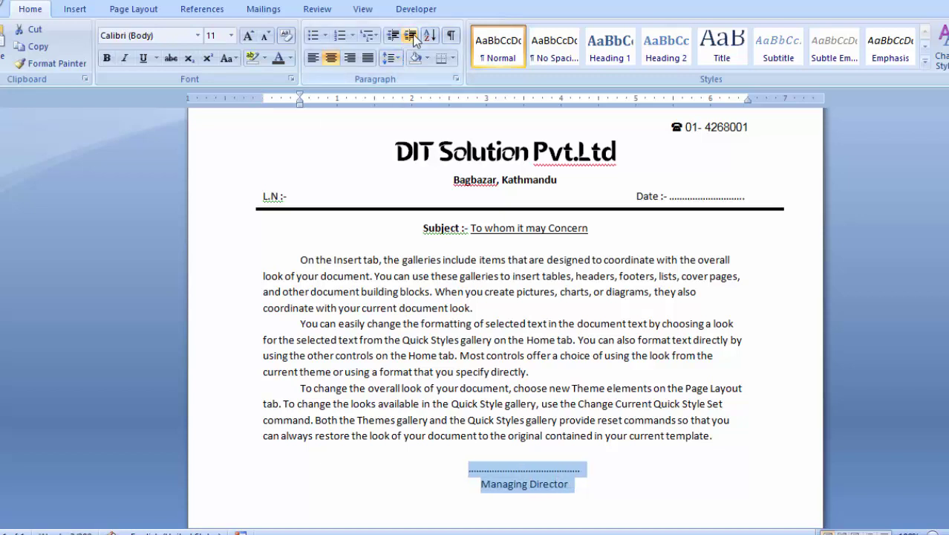
{"action": "left_click", "coordinate": [412, 37]}
{"action": "left_click", "coordinate": [413, 37]}
{"action": "left_click", "coordinate": [412, 37]}
{"action": "left_click", "coordinate": [411, 35]}
{"action": "left_click", "coordinate": [411, 36]}
{"action": "left_click", "coordinate": [411, 36]}
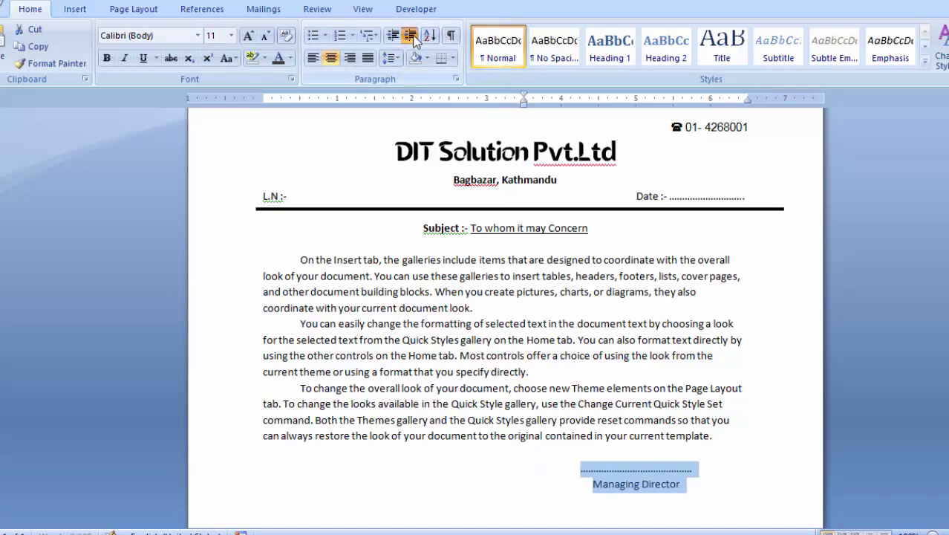
{"action": "left_click", "coordinate": [411, 36]}
{"action": "left_click", "coordinate": [411, 36]}
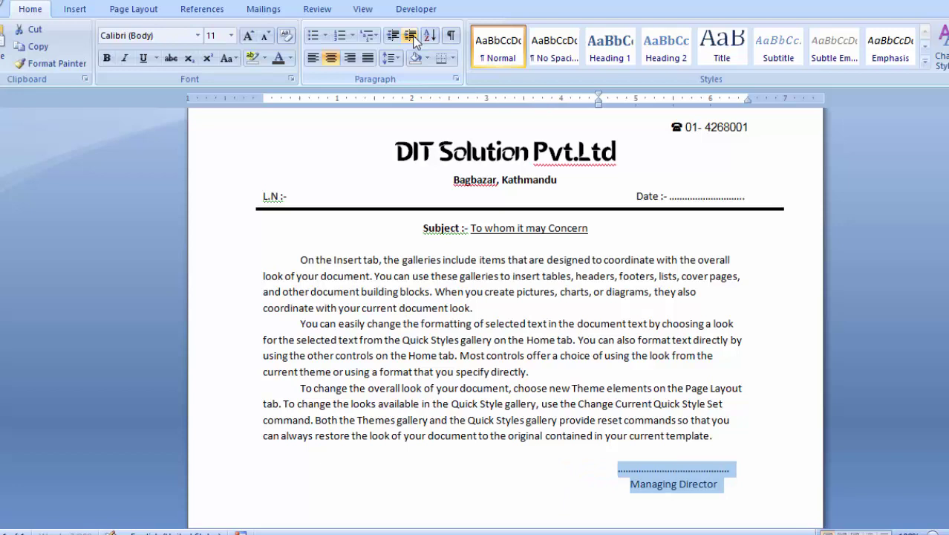
Step: Insert a blank line above the signature block for extra space
{"action": "left_click", "coordinate": [587, 460]}
{"action": "key", "text": "Return"}
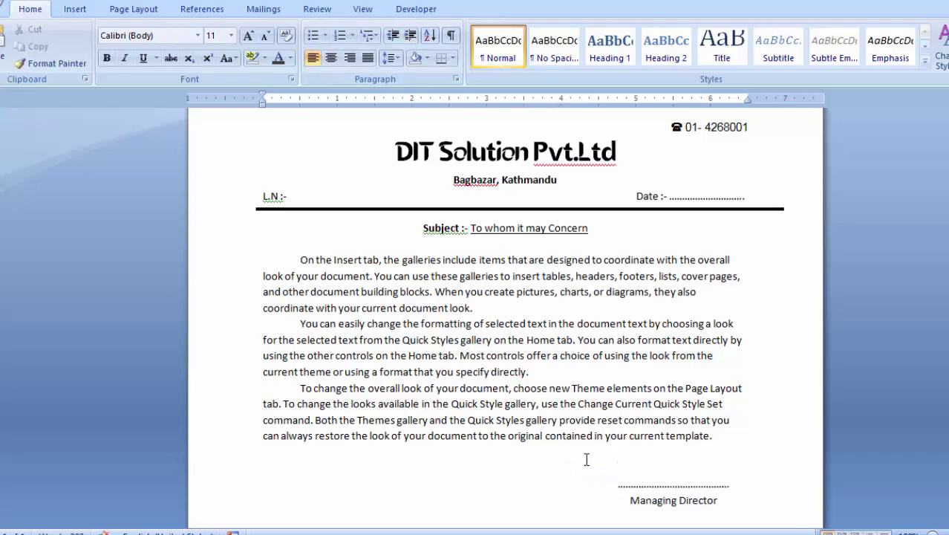
{"action": "left_click", "coordinate": [738, 261]}
Step: Select all three body paragraphs and apply Justify alignment
{"action": "left_click_drag", "start_coordinate": [300, 260], "coordinate": [529, 372]}
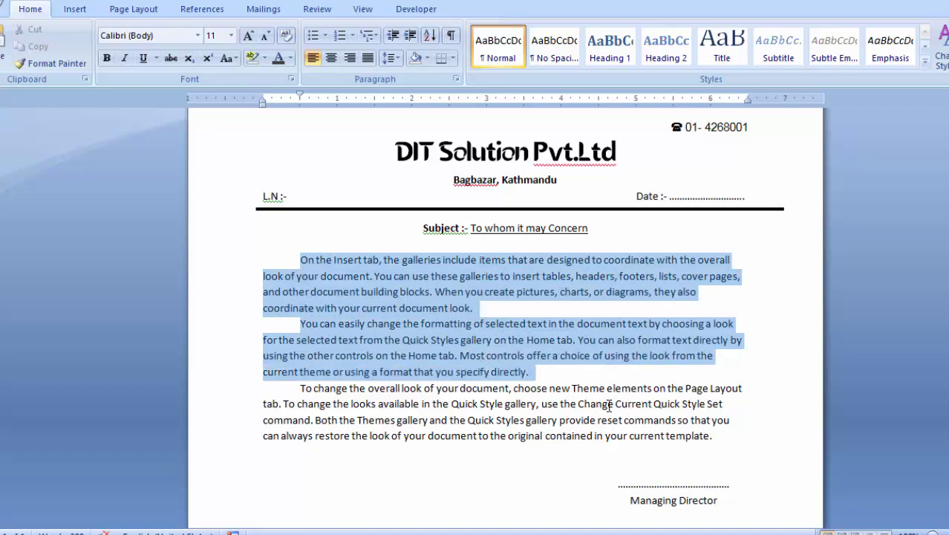
{"action": "left_click_drag", "start_coordinate": [609, 405], "coordinate": [714, 437]}
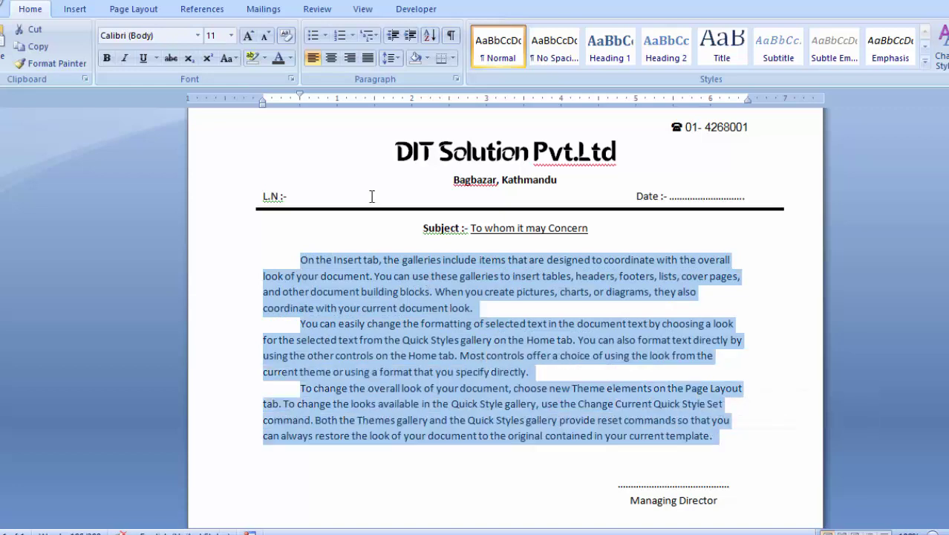
{"action": "left_click", "coordinate": [369, 62]}
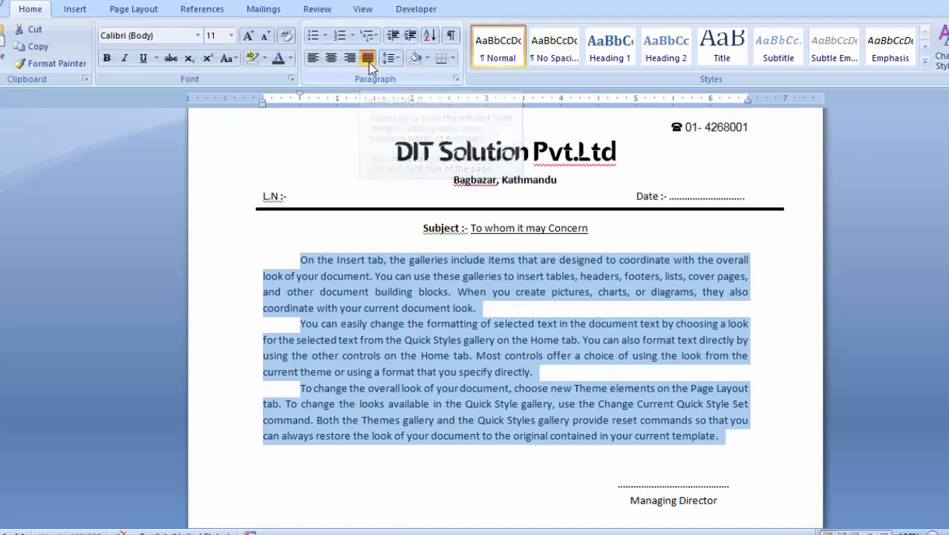
{"action": "left_click", "coordinate": [344, 260]}
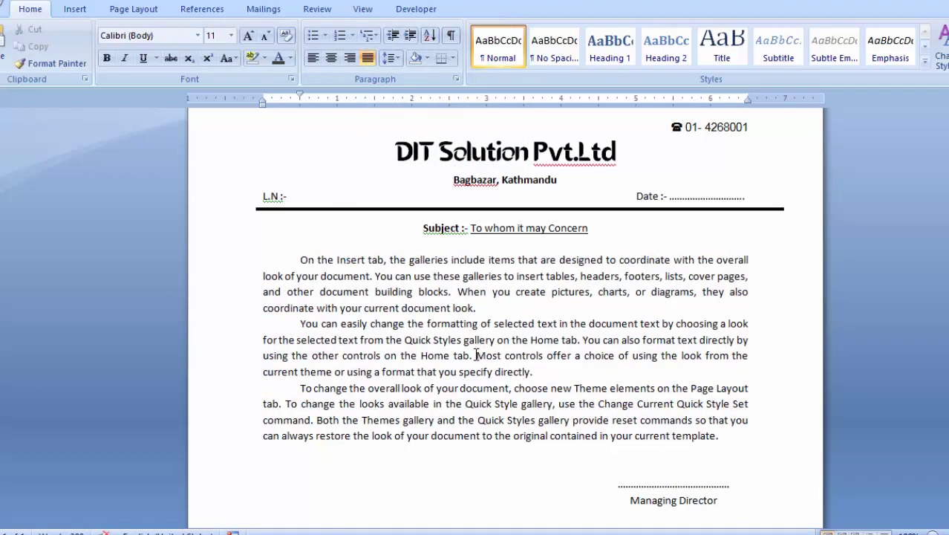
Step: Make the phrase 'of selected text in the document' bold
{"action": "left_click", "coordinate": [615, 355], "text": "shift"}
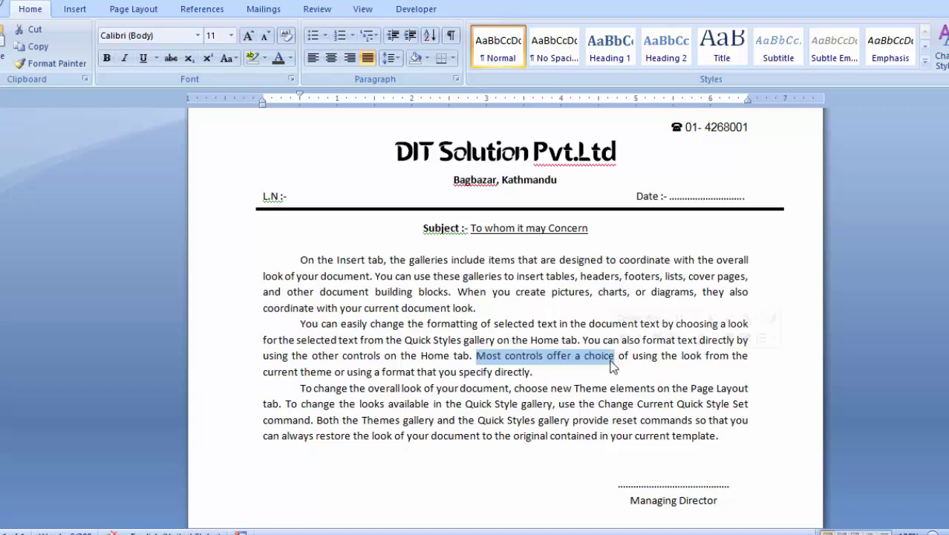
{"action": "left_click", "coordinate": [474, 327]}
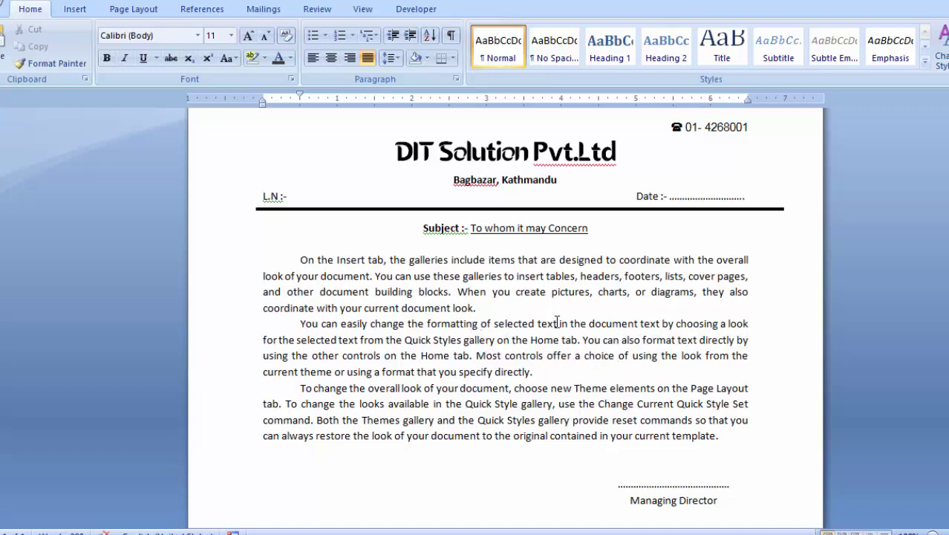
{"action": "left_click", "coordinate": [638, 324], "text": "shift"}
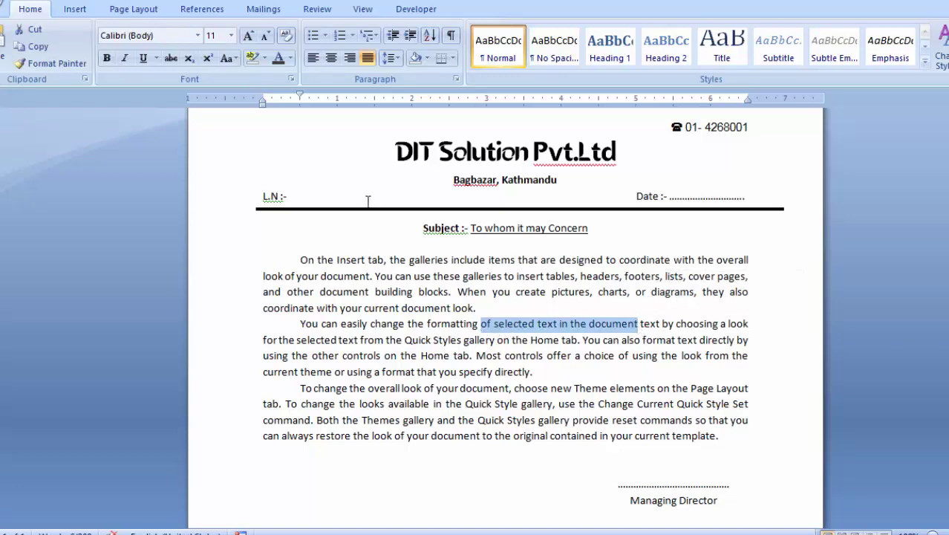
{"action": "left_click", "coordinate": [107, 59]}
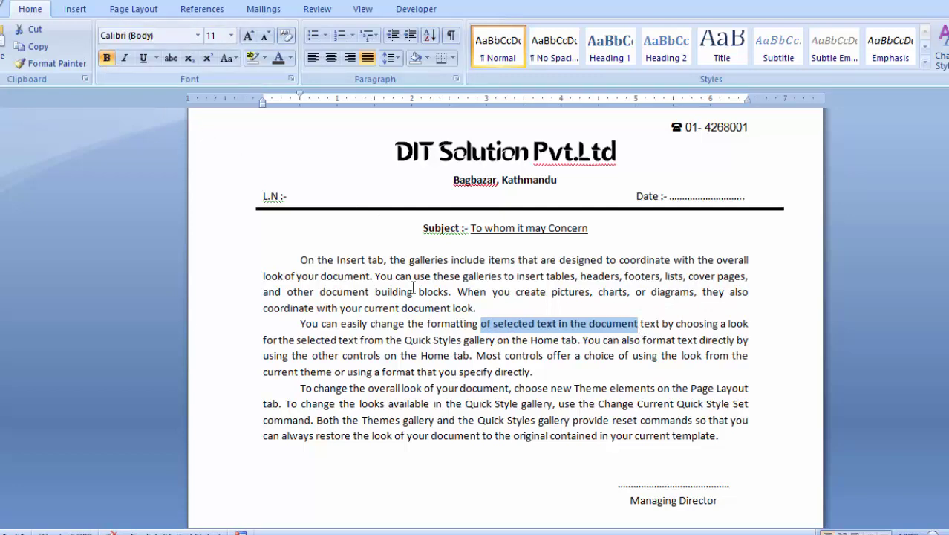
{"action": "left_click", "coordinate": [520, 371]}
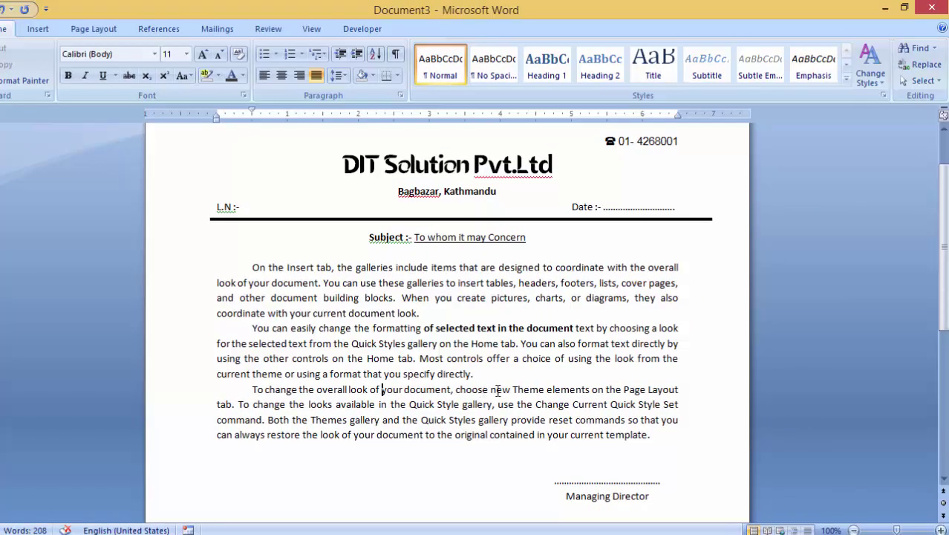
Step: Underline the phrase 'your document, choose new Theme'
{"action": "left_click", "coordinate": [547, 389], "text": "shift"}
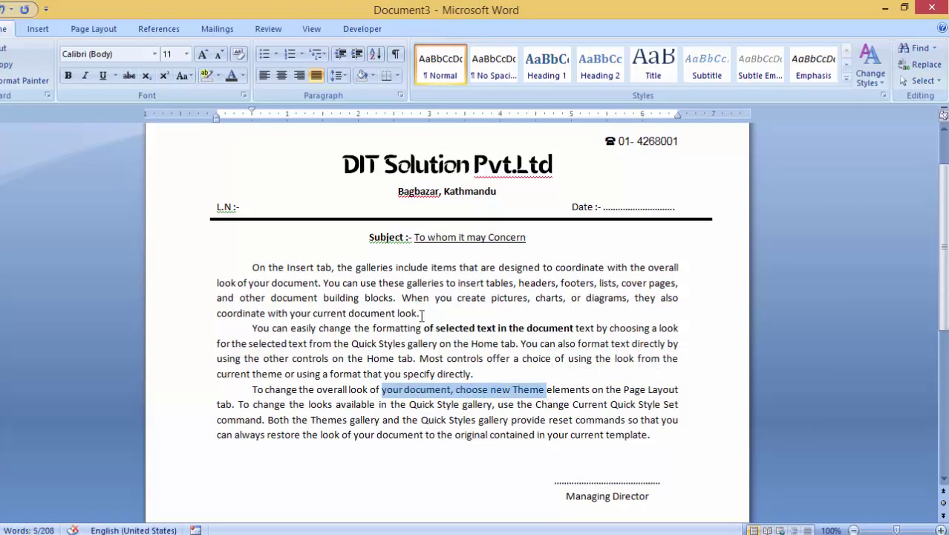
{"action": "left_click", "coordinate": [102, 75]}
{"action": "left_click", "coordinate": [356, 415]}
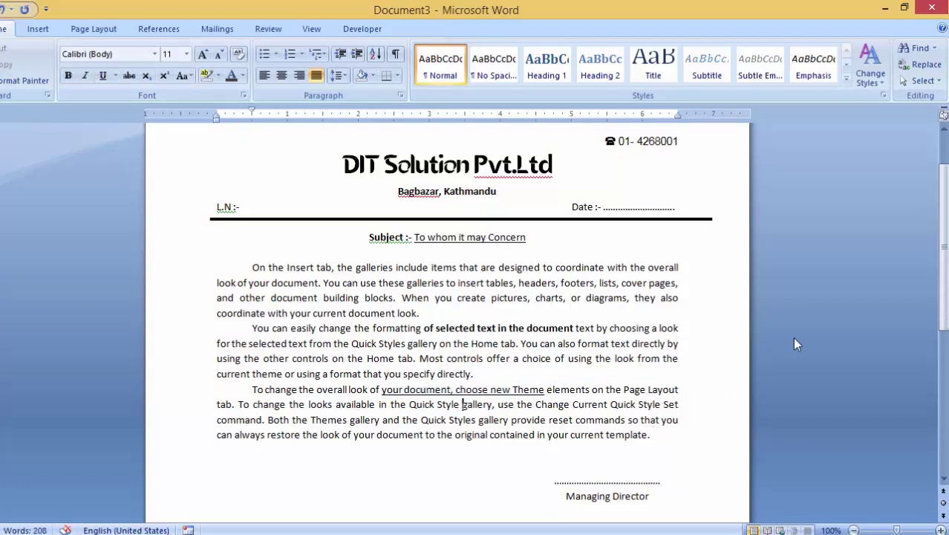
{"action": "scroll", "coordinate": [942, 282], "scroll_direction": "down", "scroll_amount": 2}
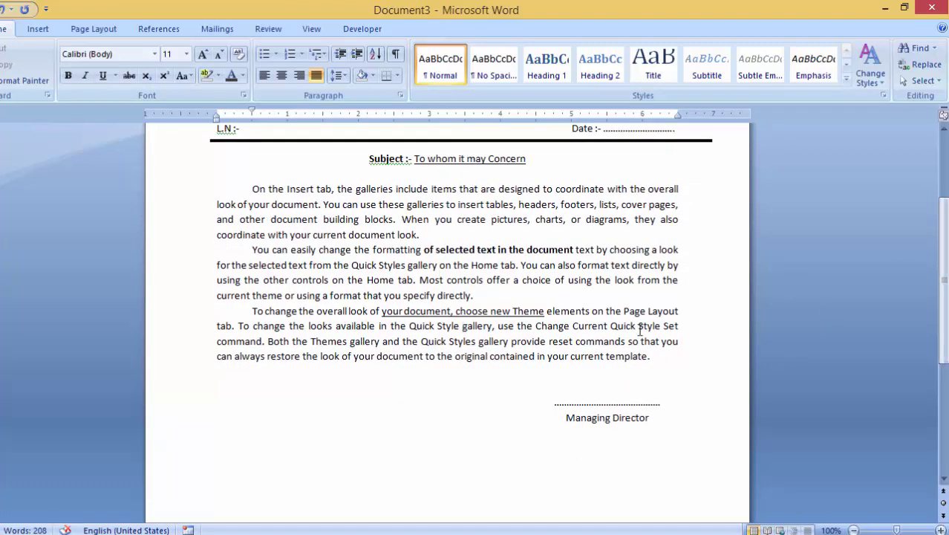
Step: Set the selected body paragraphs to 1.5 line spacing and review the letter
{"action": "mouse_move", "coordinate": [657, 361]}
{"action": "left_mouse_down"}
{"action": "mouse_move", "coordinate": [535, 325]}
{"action": "mouse_move", "coordinate": [252, 189]}
{"action": "left_mouse_up"}
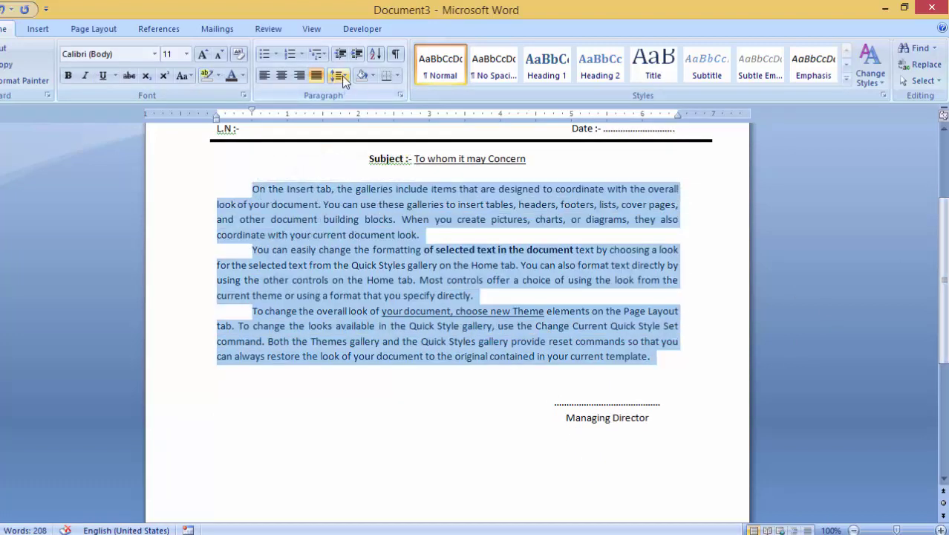
{"action": "left_click", "coordinate": [342, 75]}
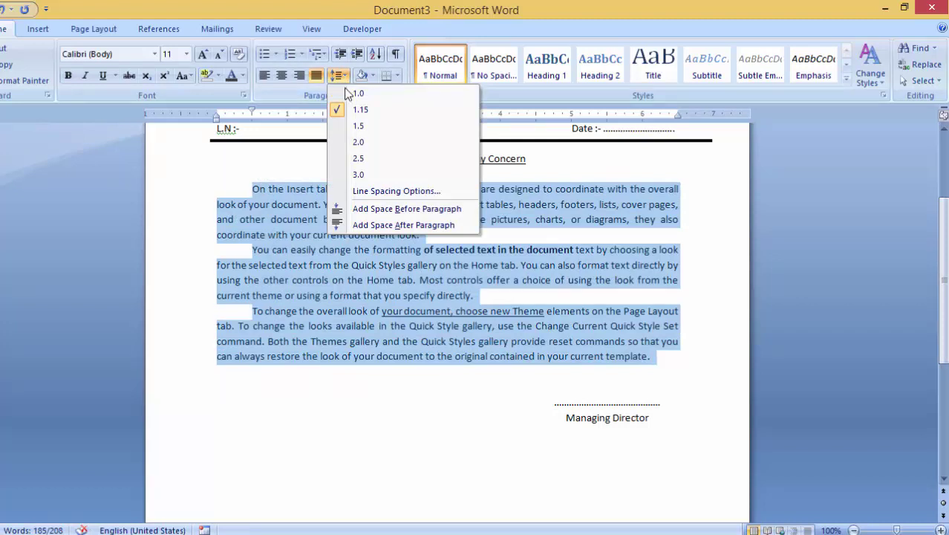
{"action": "left_click", "coordinate": [383, 126]}
{"action": "left_click", "coordinate": [528, 317]}
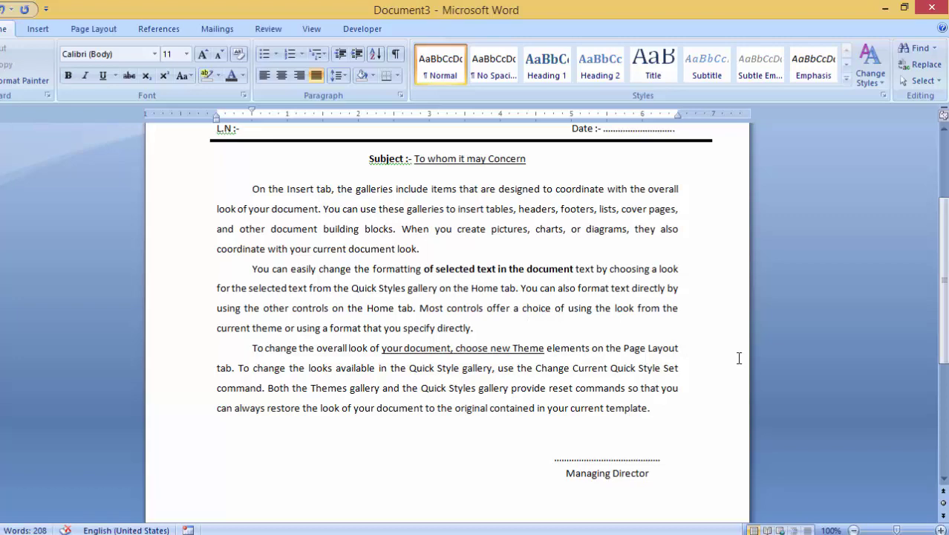
{"action": "scroll", "coordinate": [944, 223], "scroll_direction": "up", "scroll_amount": 3}
{"action": "scroll", "coordinate": [445, 312], "scroll_direction": "up", "scroll_amount": 2}
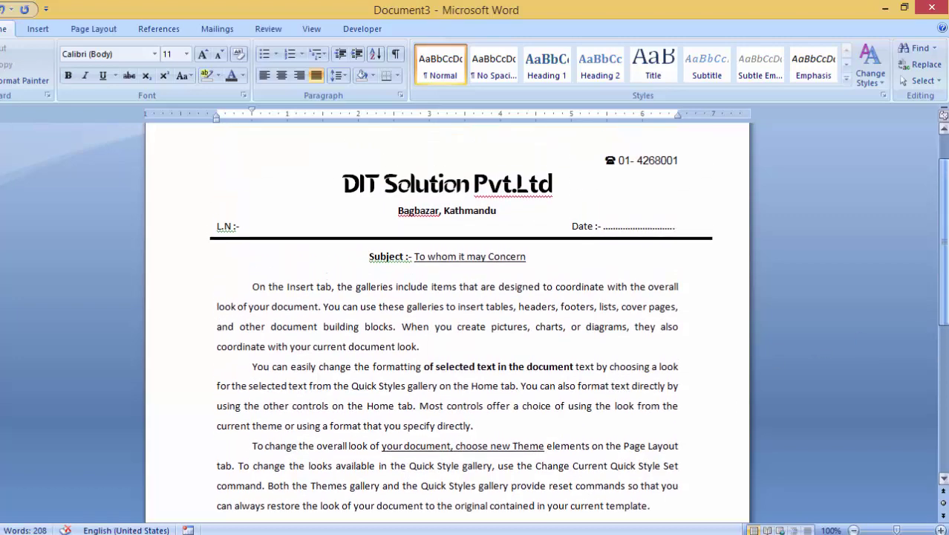
{"action": "scroll", "coordinate": [446, 312], "scroll_direction": "down", "scroll_amount": 4}
{"action": "scroll", "coordinate": [446, 319], "scroll_direction": "down", "scroll_amount": 3}
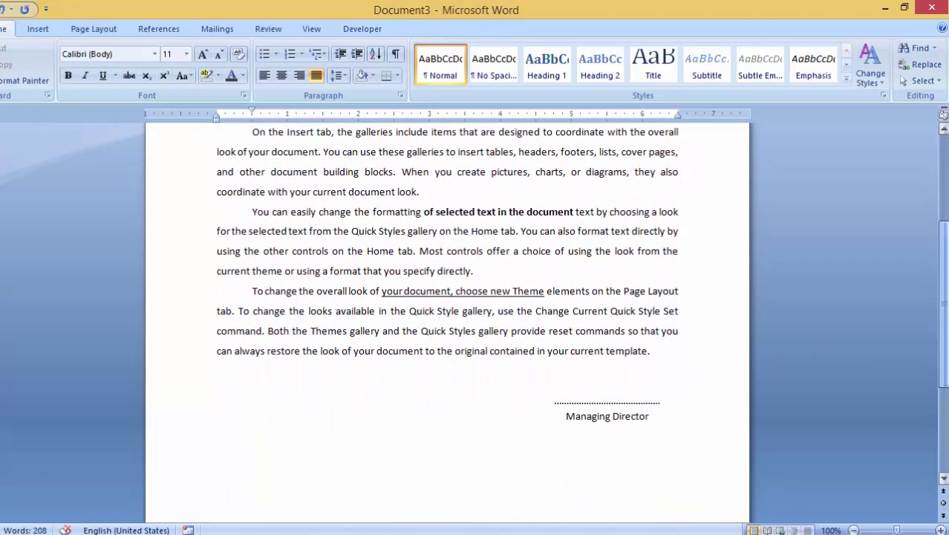
{"action": "scroll", "coordinate": [446, 319], "scroll_direction": "up", "scroll_amount": 6}
{"action": "scroll", "coordinate": [445, 320], "scroll_direction": "up", "scroll_amount": 1}
{"action": "scroll", "coordinate": [624, 364], "scroll_direction": "down", "scroll_amount": 2}
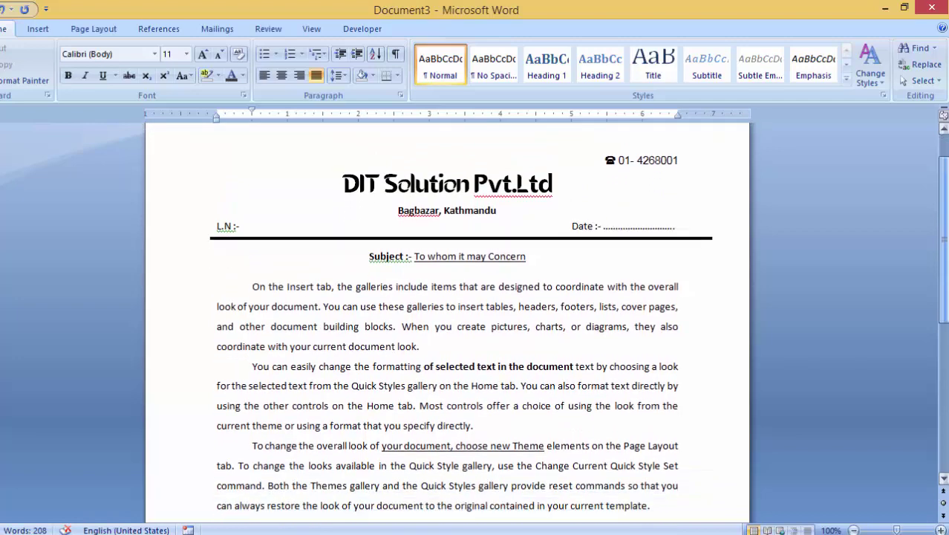
{"action": "scroll", "coordinate": [624, 364], "scroll_direction": "down", "scroll_amount": 1}
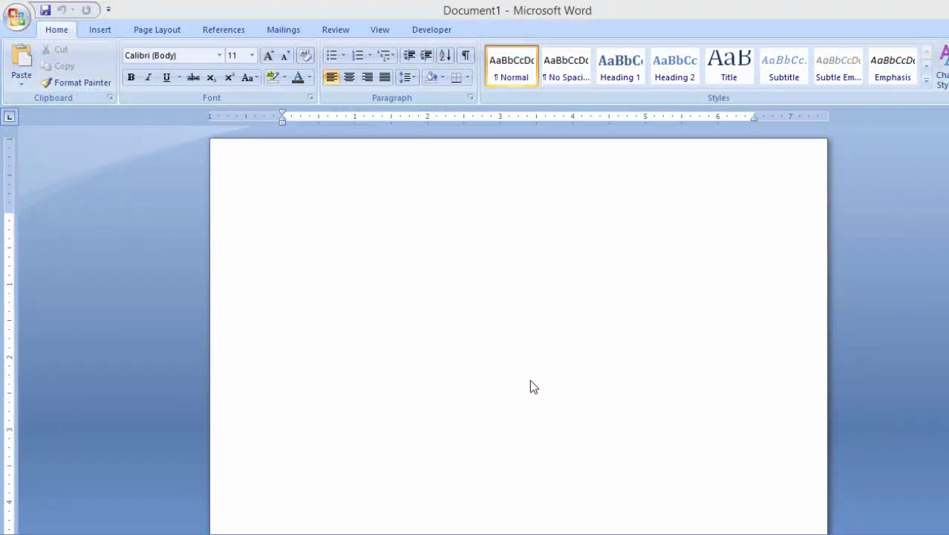
Step: Place the cursor on the empty Document1 page
{"action": "left_click", "coordinate": [399, 277]}
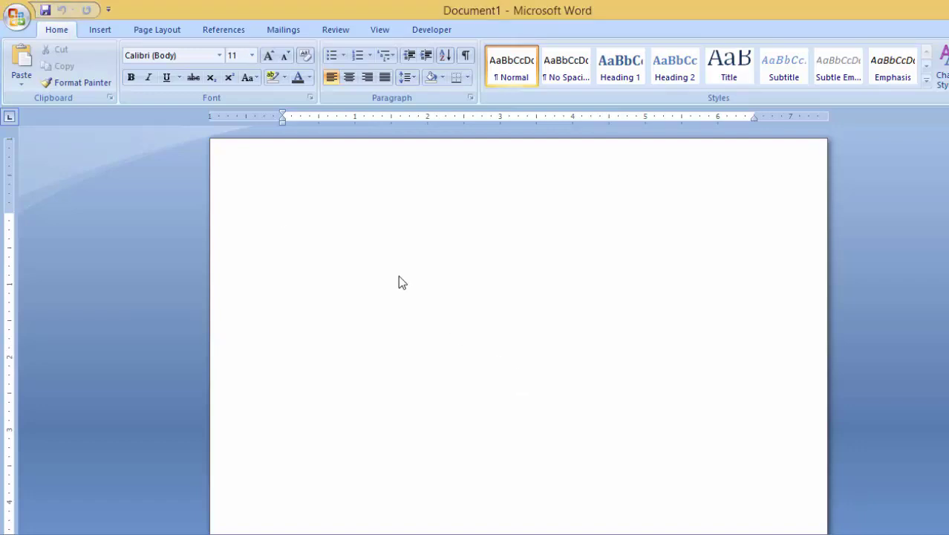
{"action": "type", "text": "www.d"}
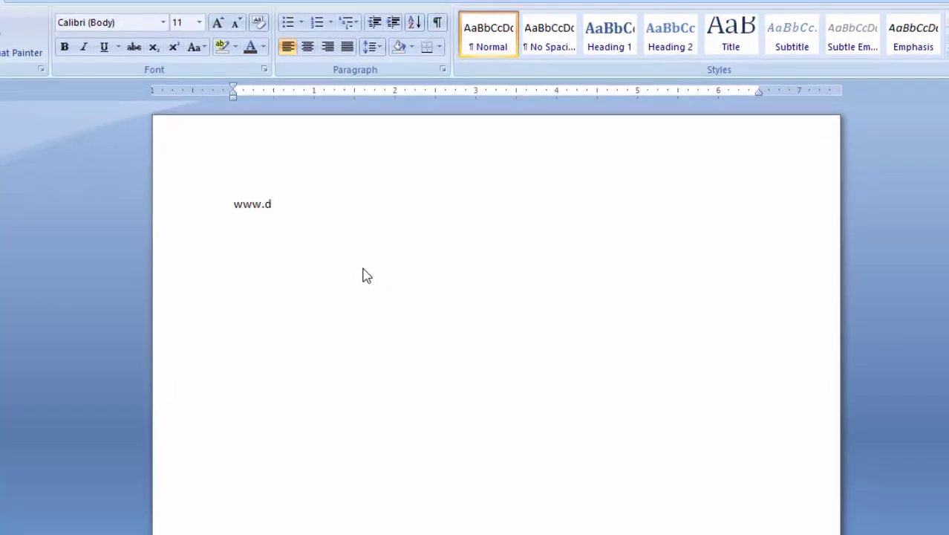
{"action": "type", "text": "itsolutio"}
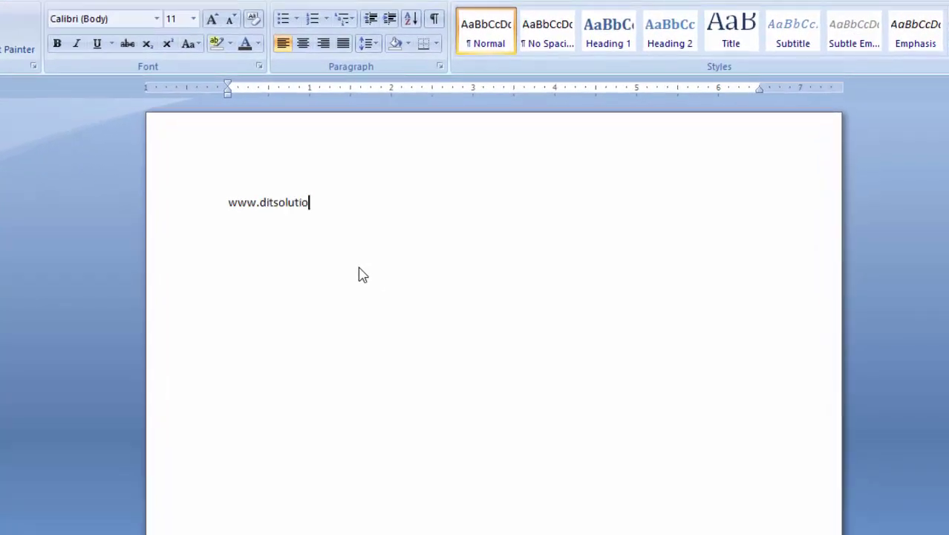
{"action": "type", "text": "n.com.n"}
{"action": "type", "text": "p"}
{"action": "key", "text": "Return"}
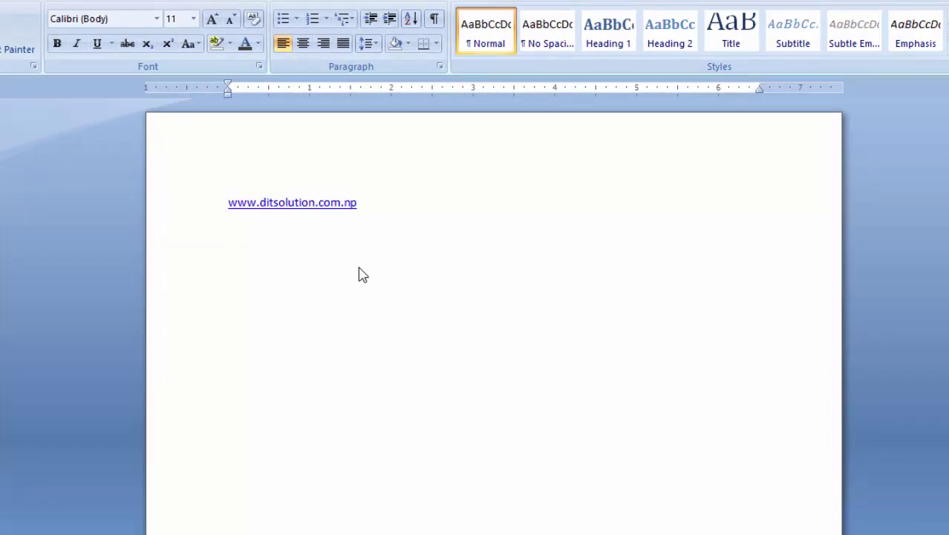